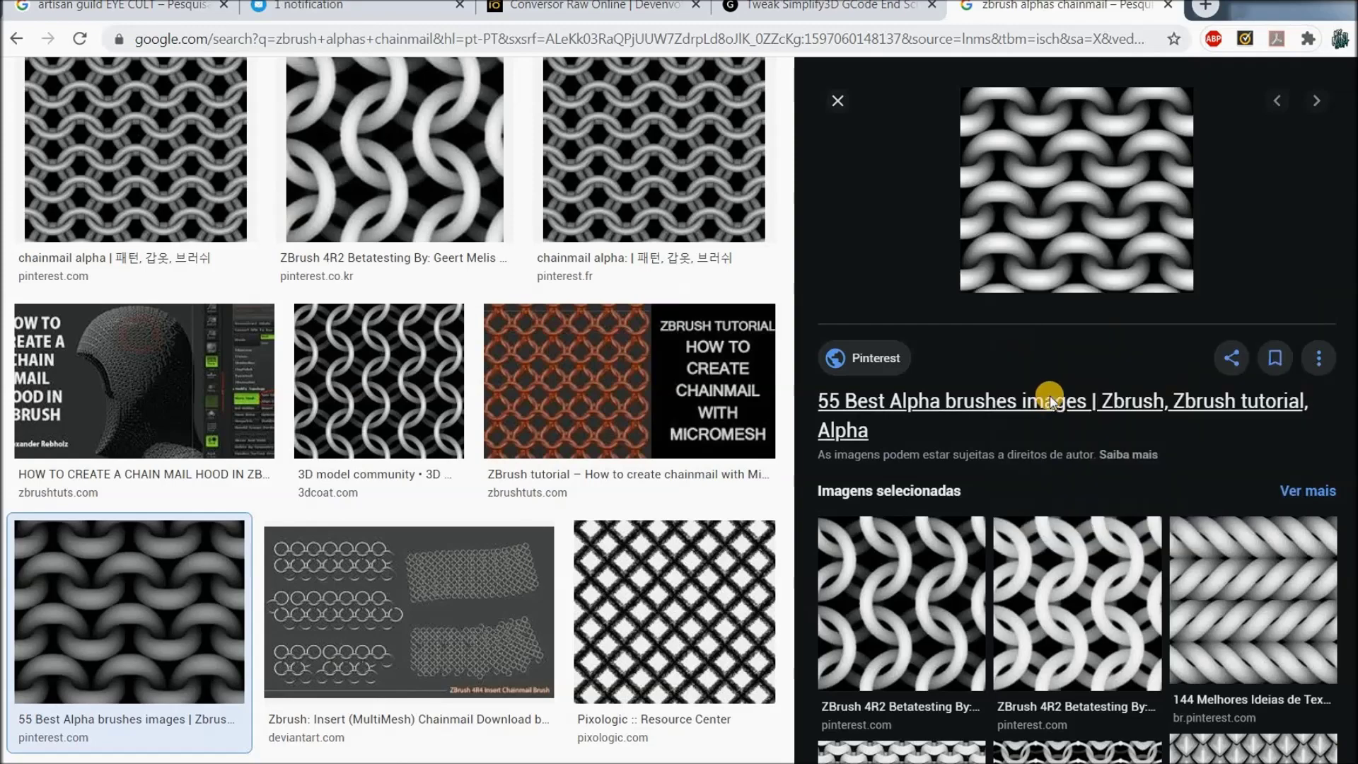
View the downloaded chainmail alpha image in the photo viewer and close it.
{"action": "left_click", "coordinate": [598, 663]}
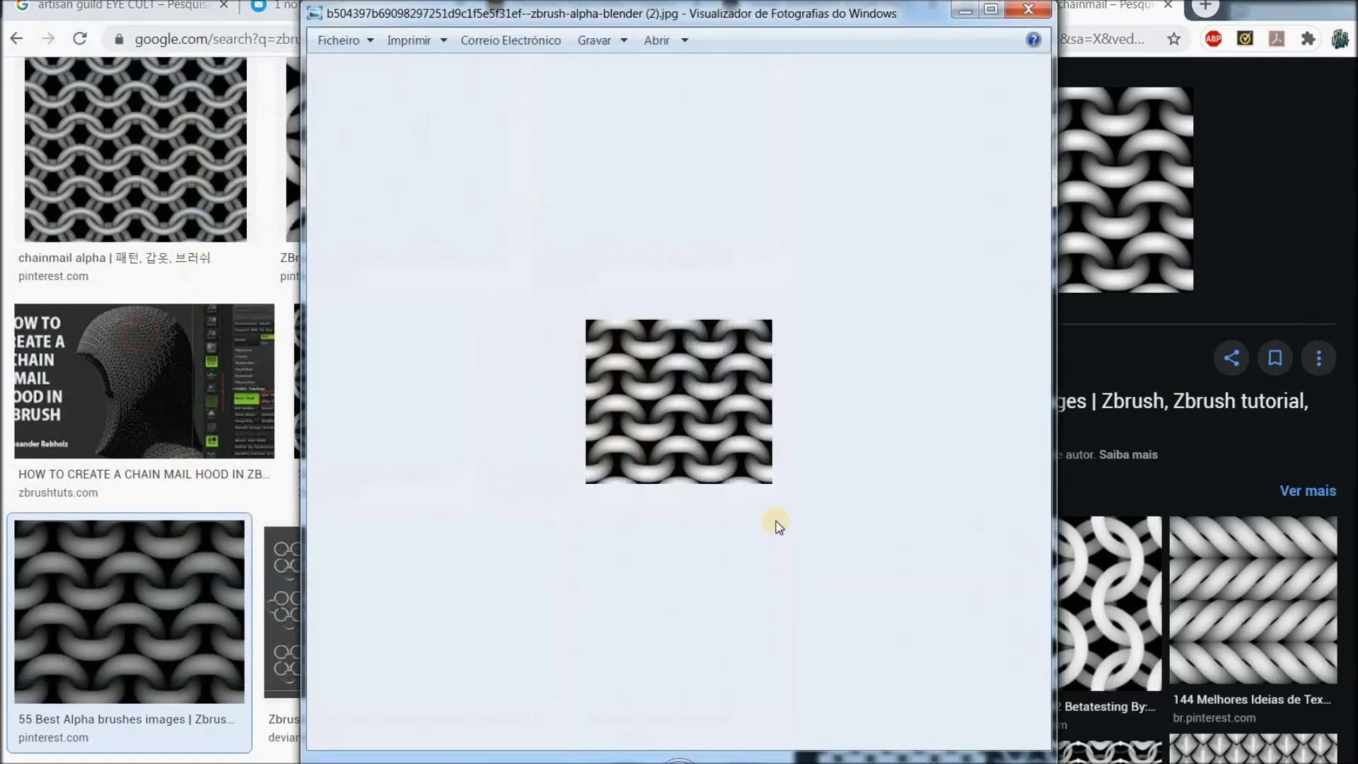
{"action": "left_click", "coordinate": [1032, 15]}
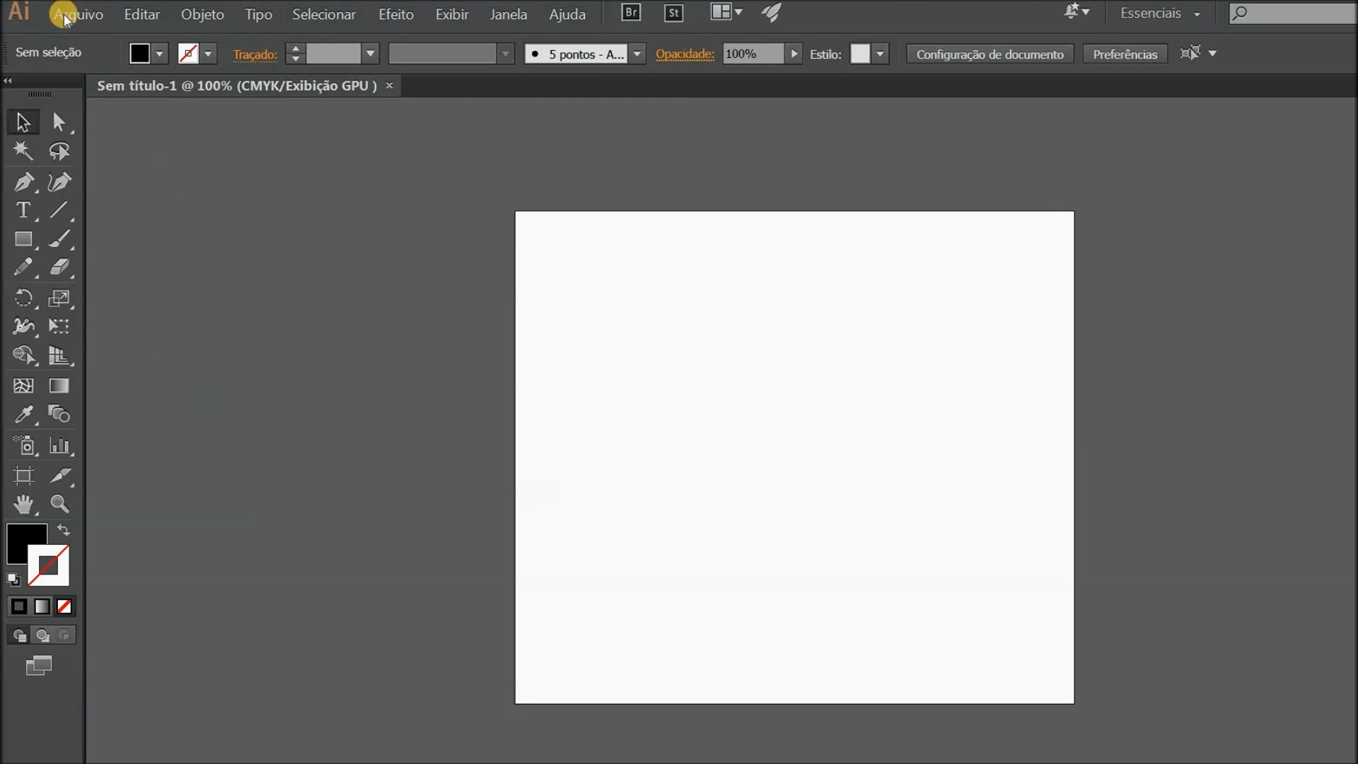
{"action": "left_click", "coordinate": [63, 11]}
{"action": "left_click", "coordinate": [96, 316]}
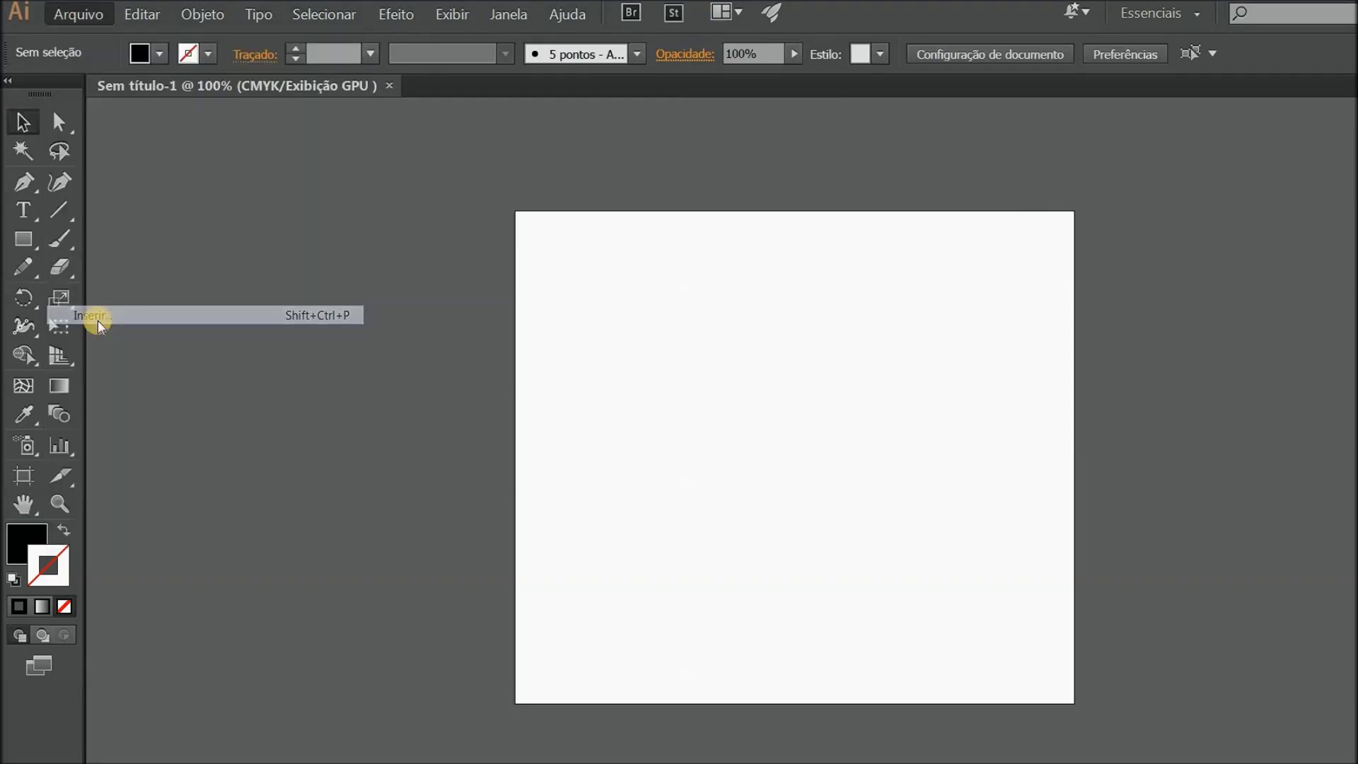
{"action": "scroll", "coordinate": [736, 277], "scroll_direction": "down", "scroll_amount": 3}
{"action": "scroll", "coordinate": [735, 277], "scroll_direction": "down", "scroll_amount": 5}
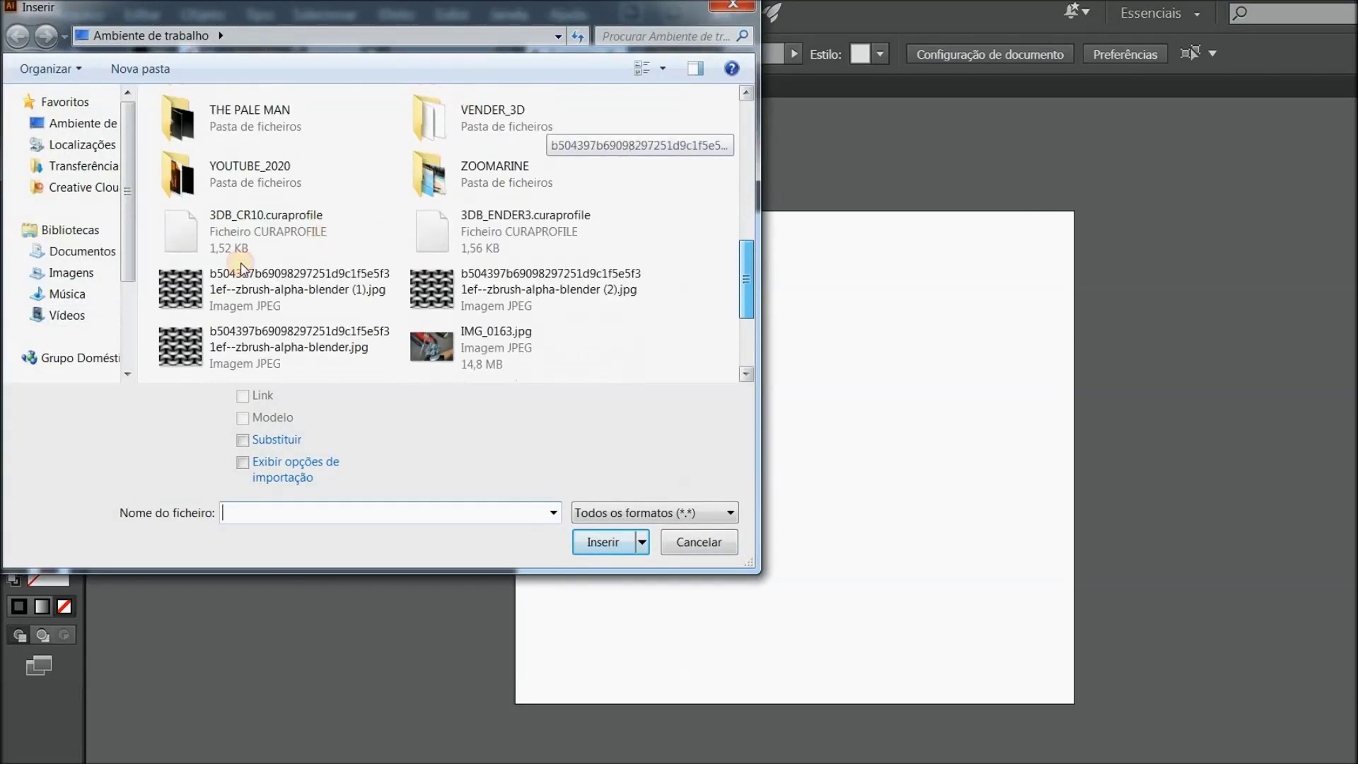
{"action": "left_click", "coordinate": [297, 288]}
{"action": "left_click", "coordinate": [598, 546]}
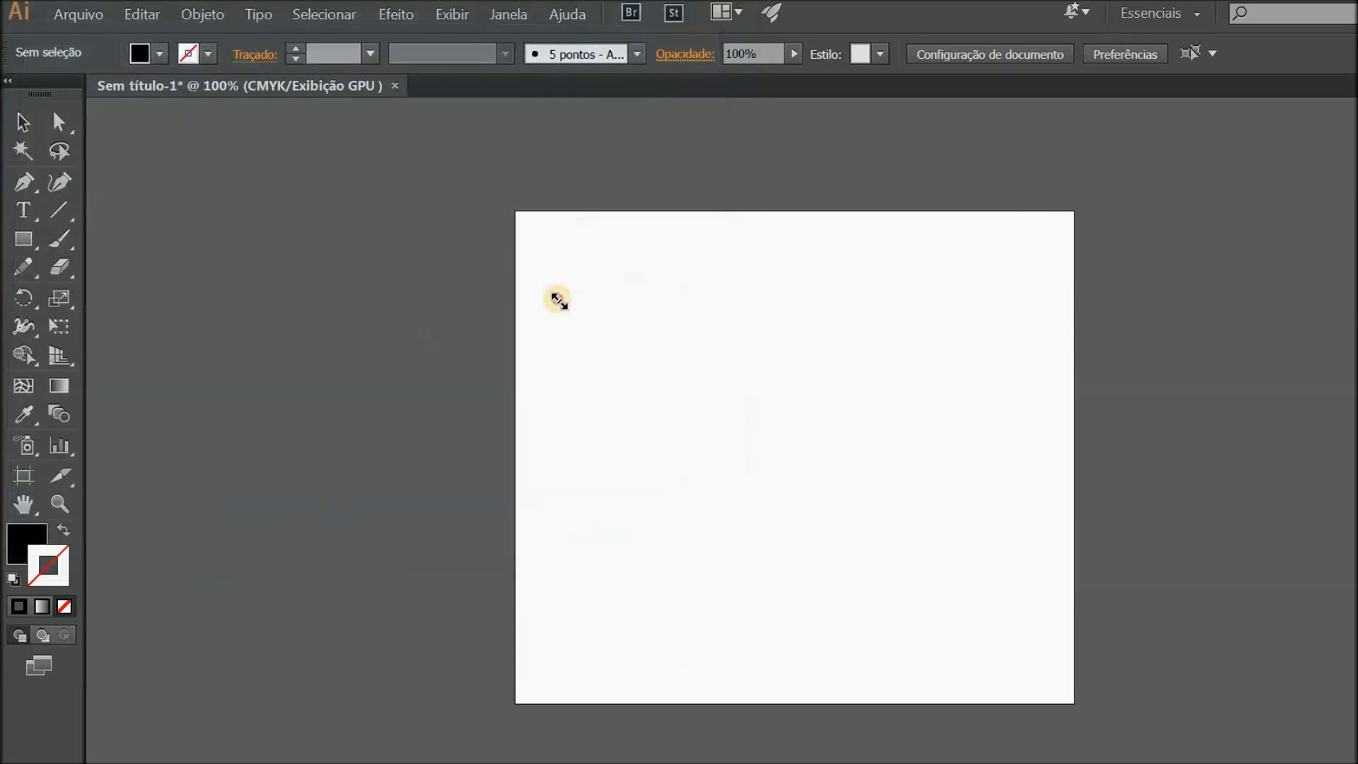
{"action": "left_click", "coordinate": [558, 299]}
{"action": "left_click_drag", "start_coordinate": [606, 326], "coordinate": [563, 235]}
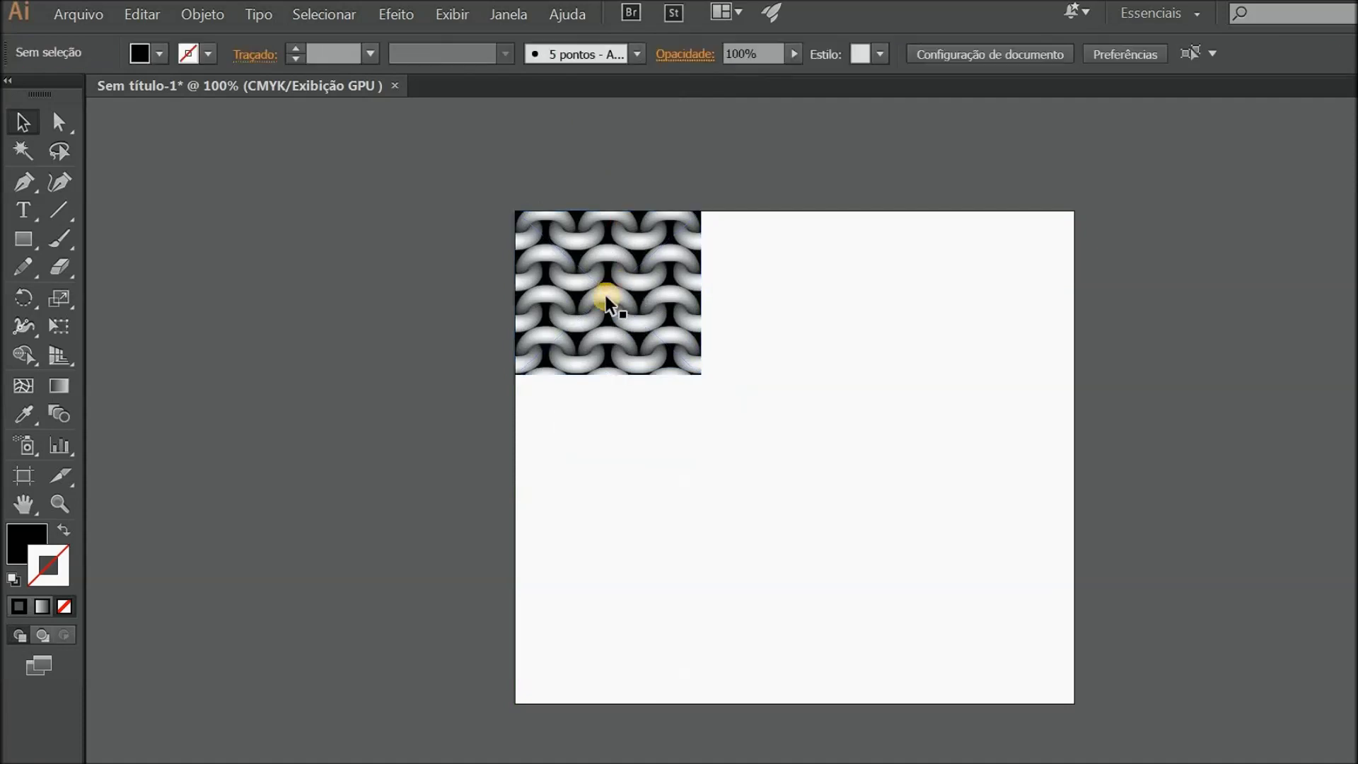
Duplicate the chainmail image edge to edge into a three-by-three grid that fills the artboard.
{"action": "left_click_drag", "start_coordinate": [606, 294], "coordinate": [783, 307]}
{"action": "key", "text": "ctrl+d"}
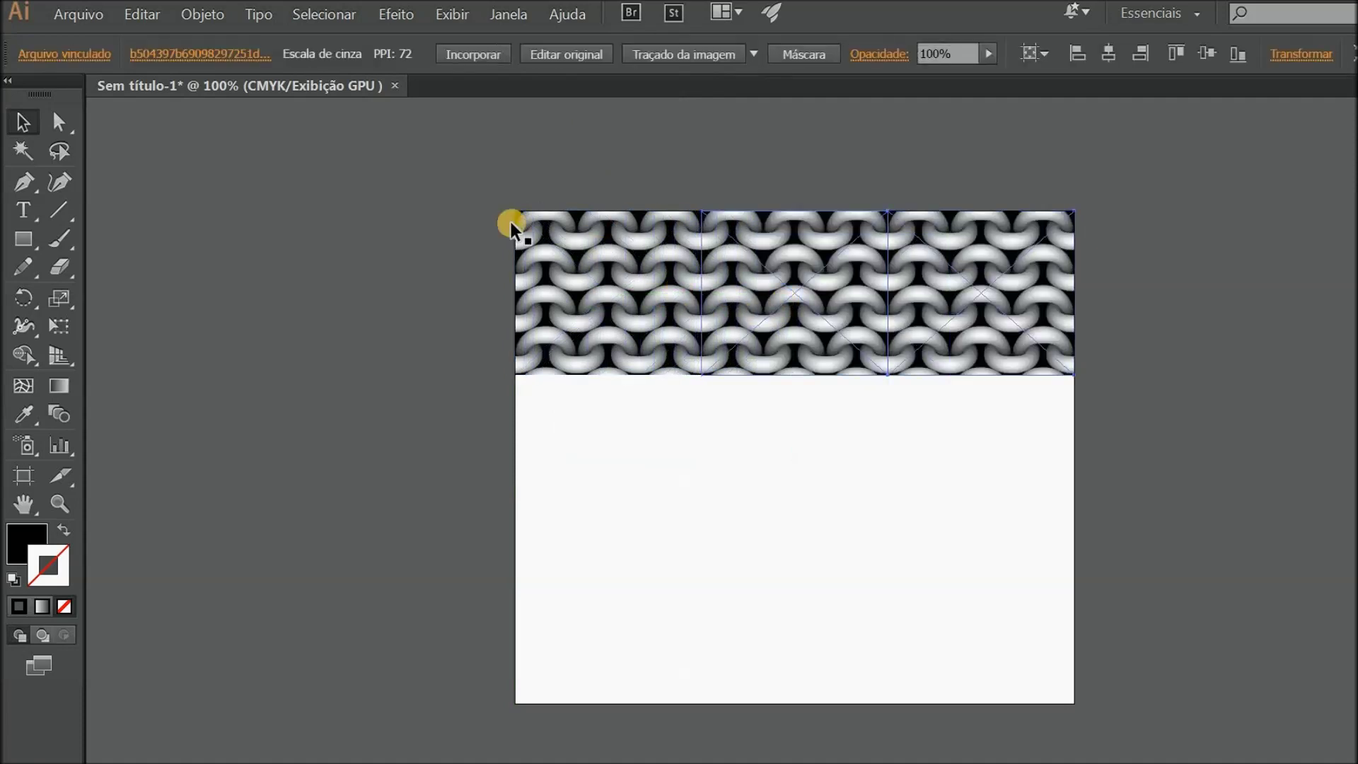
{"action": "left_click_drag", "start_coordinate": [441, 176], "coordinate": [989, 456]}
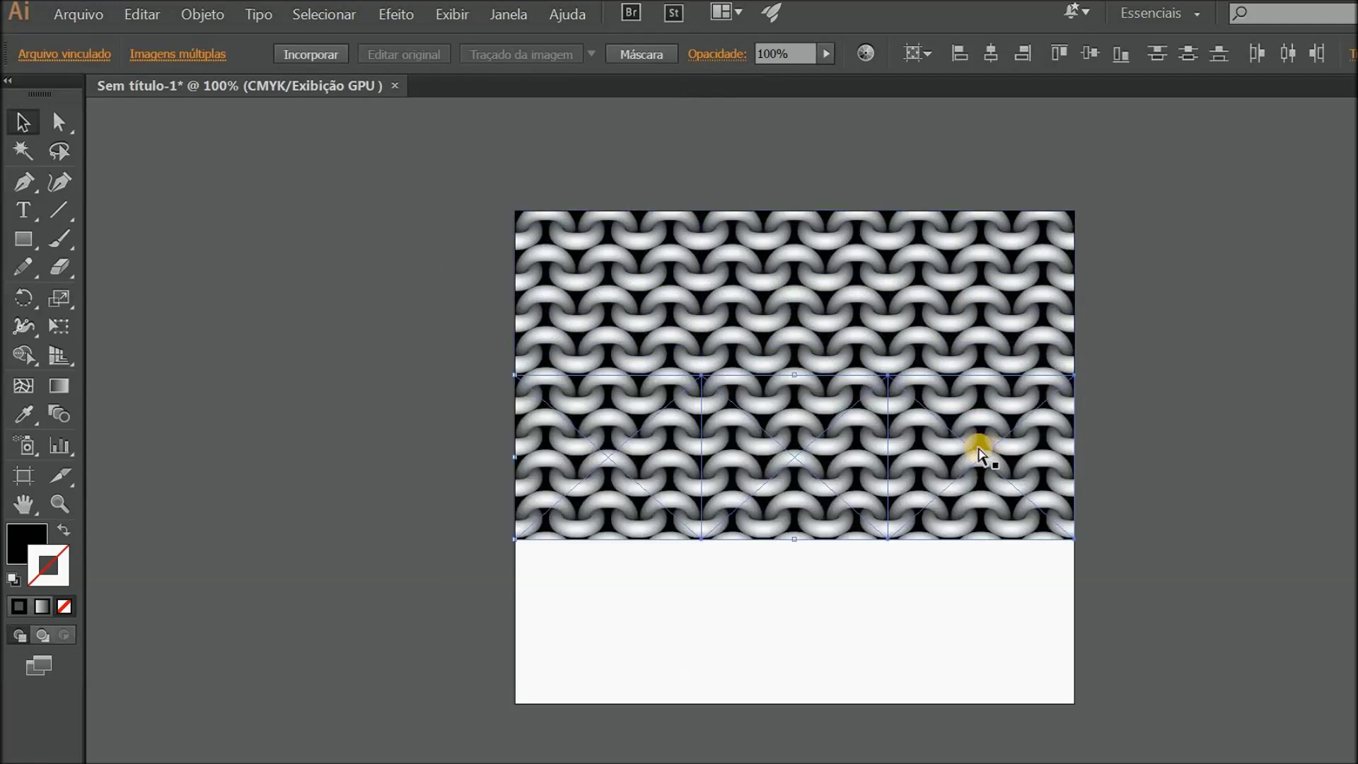
{"action": "key", "text": "ctrl+d"}
{"action": "left_click", "coordinate": [625, 174]}
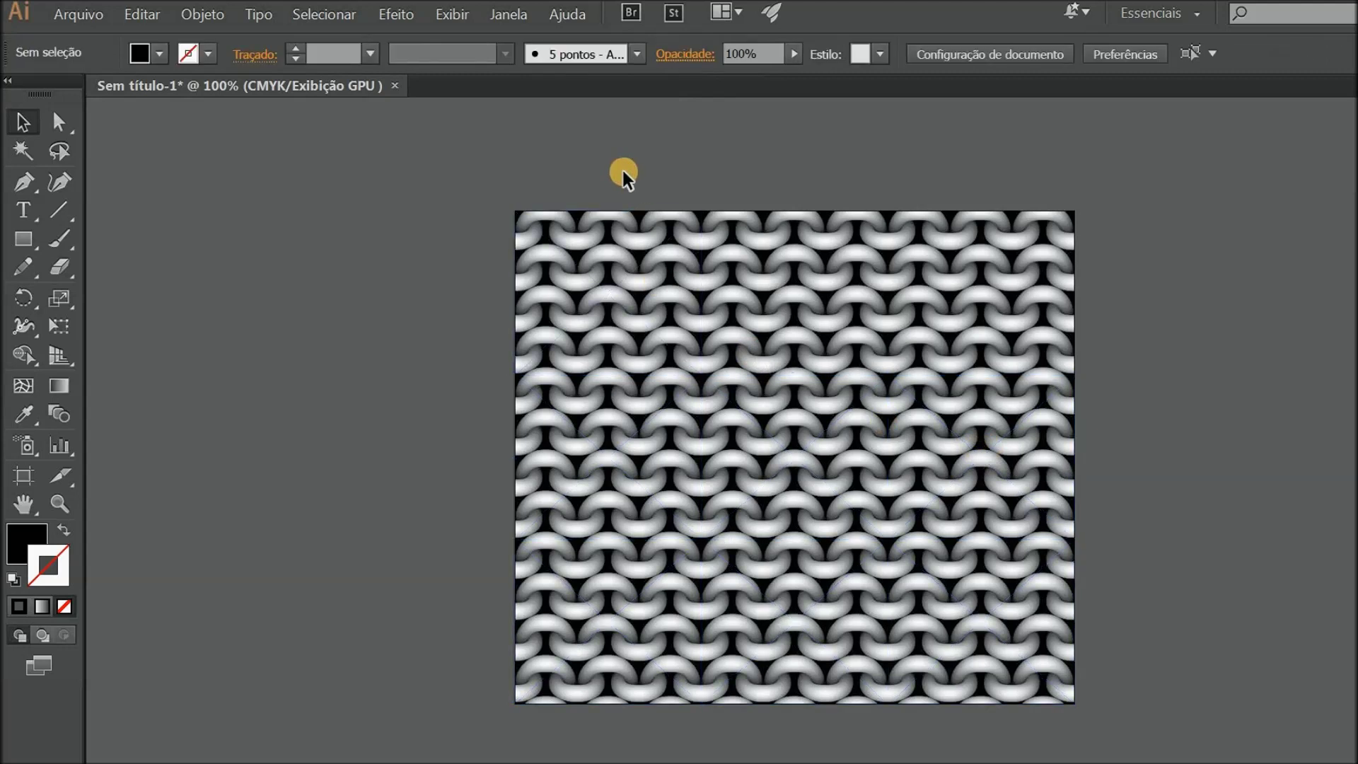
Export the tiled chainmail pattern to the desktop as CHAINMAIL.jpg in JPEG format at maximum quality.
{"action": "left_click", "coordinate": [77, 14]}
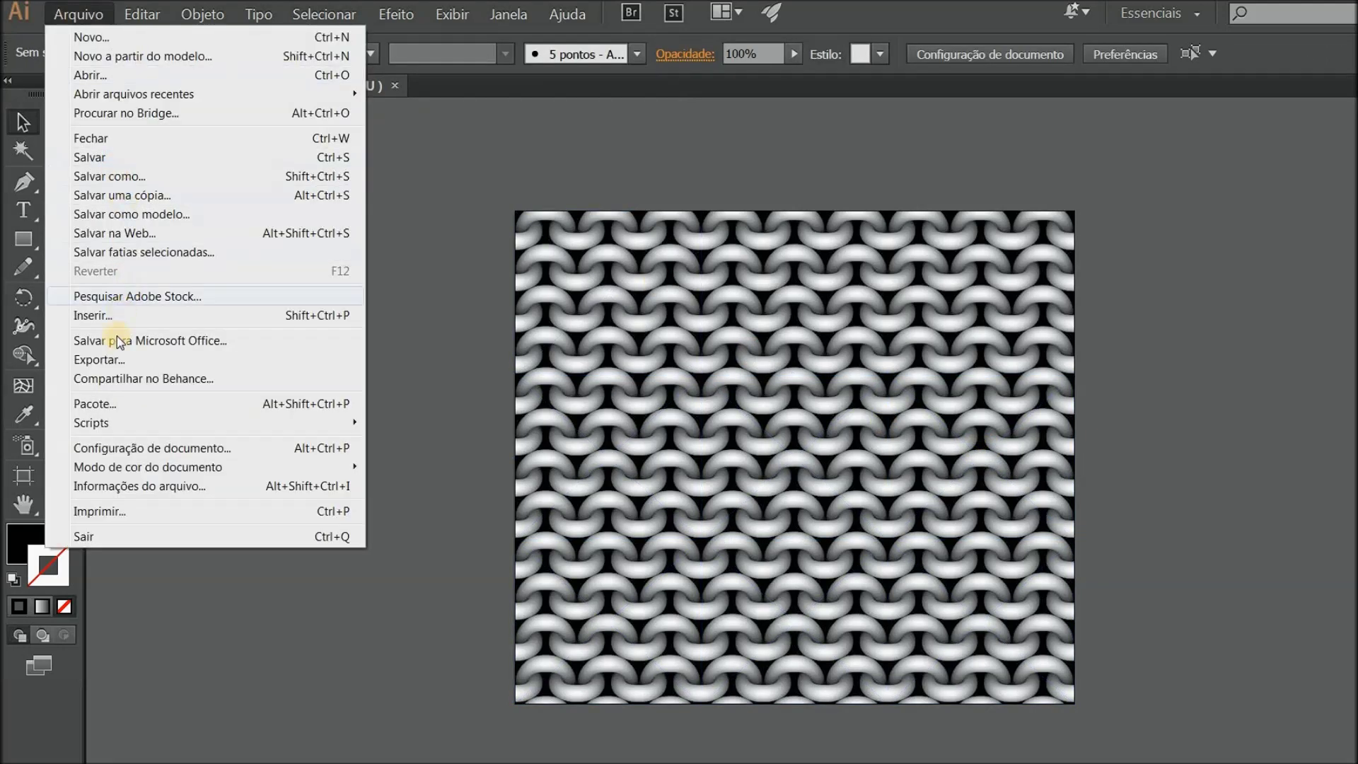
{"action": "left_click", "coordinate": [112, 359]}
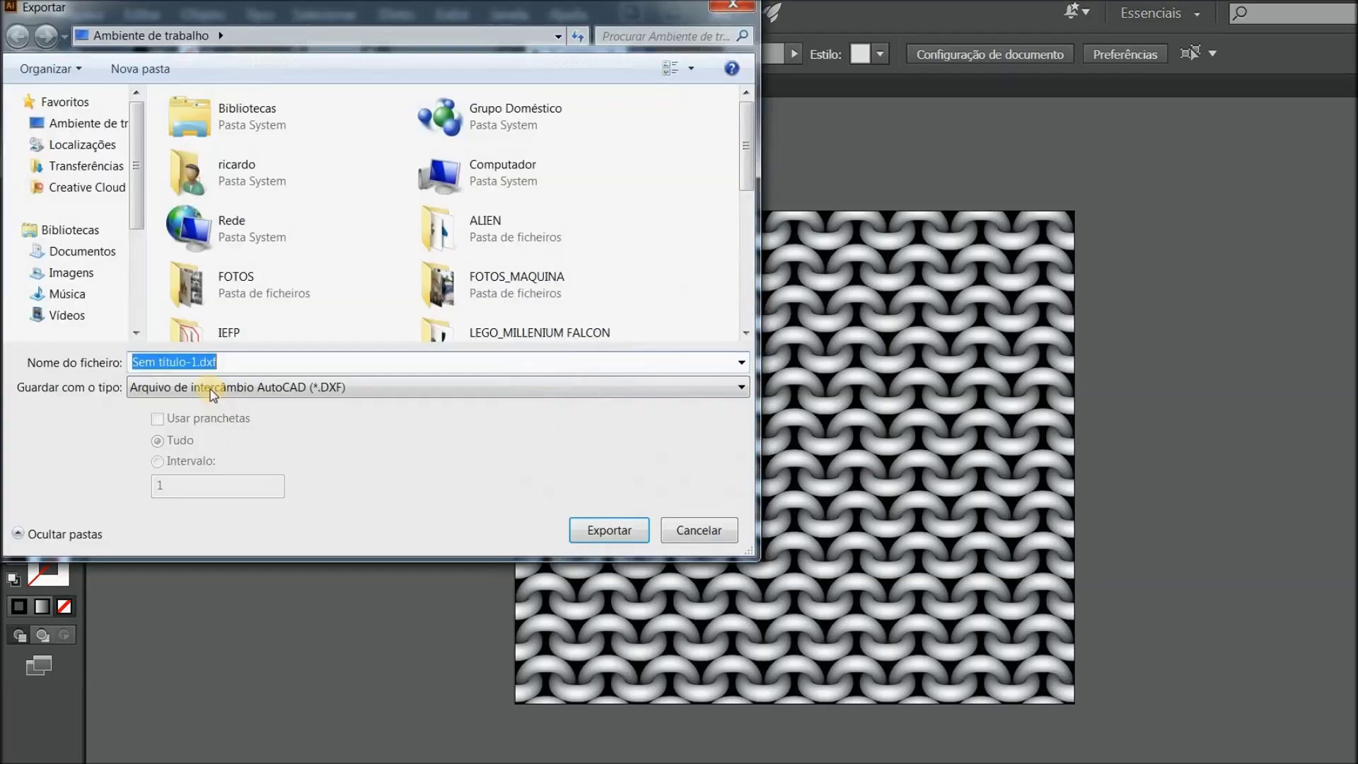
{"action": "left_click", "coordinate": [212, 390]}
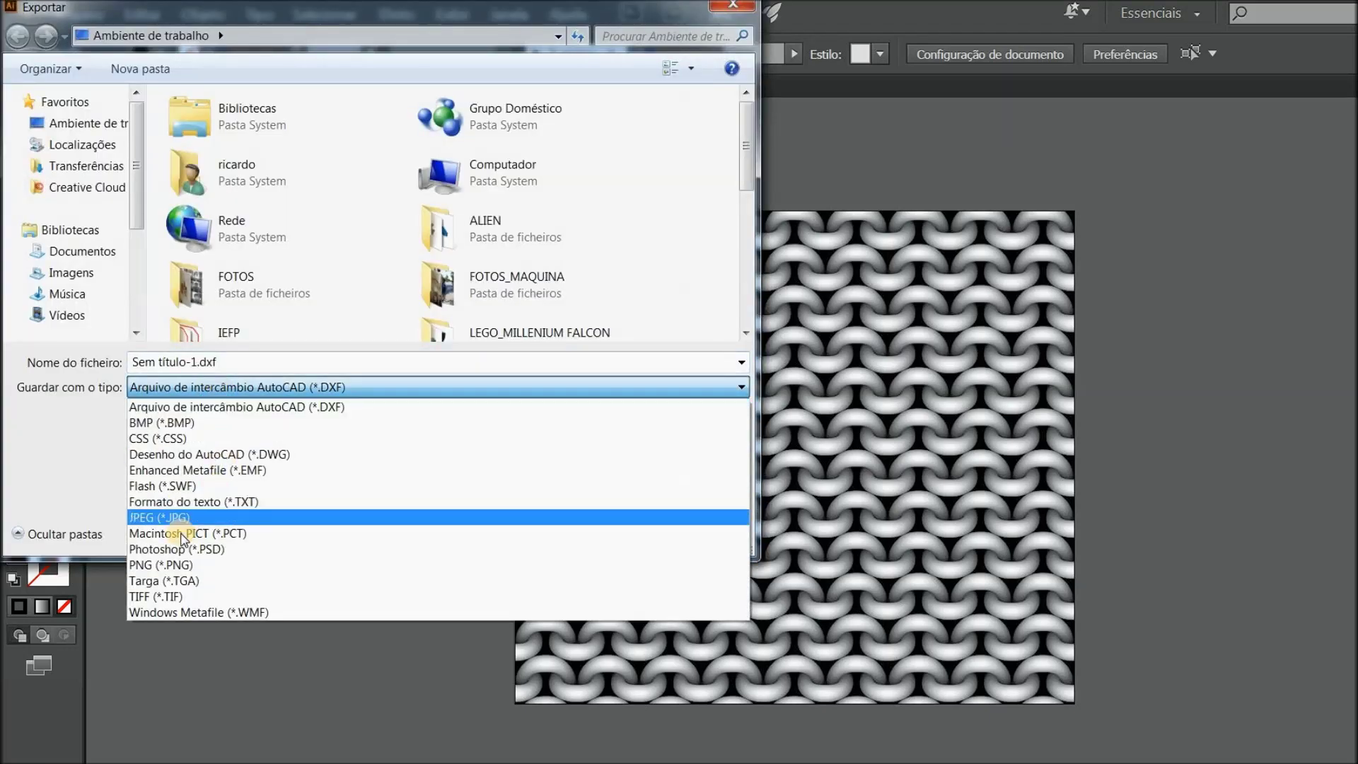
{"action": "left_click", "coordinate": [177, 517]}
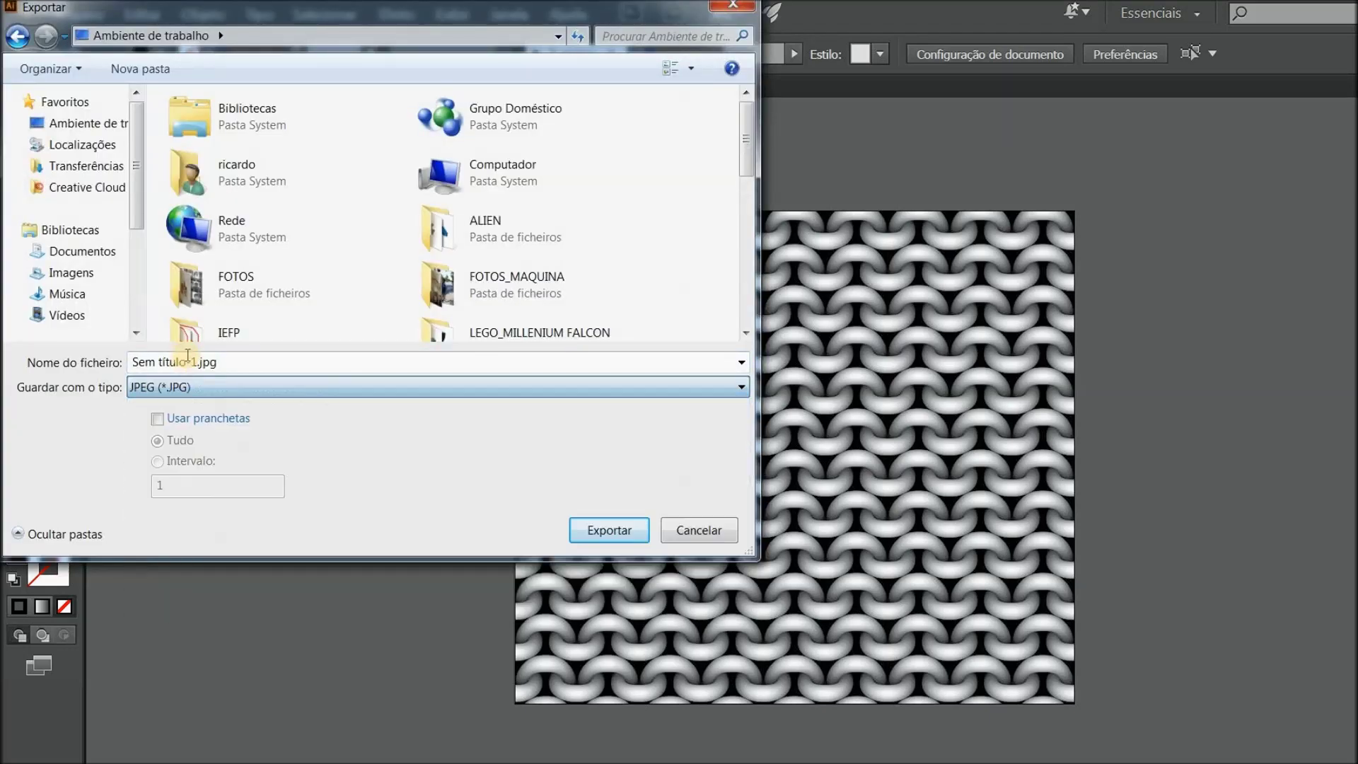
{"action": "left_click_drag", "start_coordinate": [199, 362], "coordinate": [60, 355]}
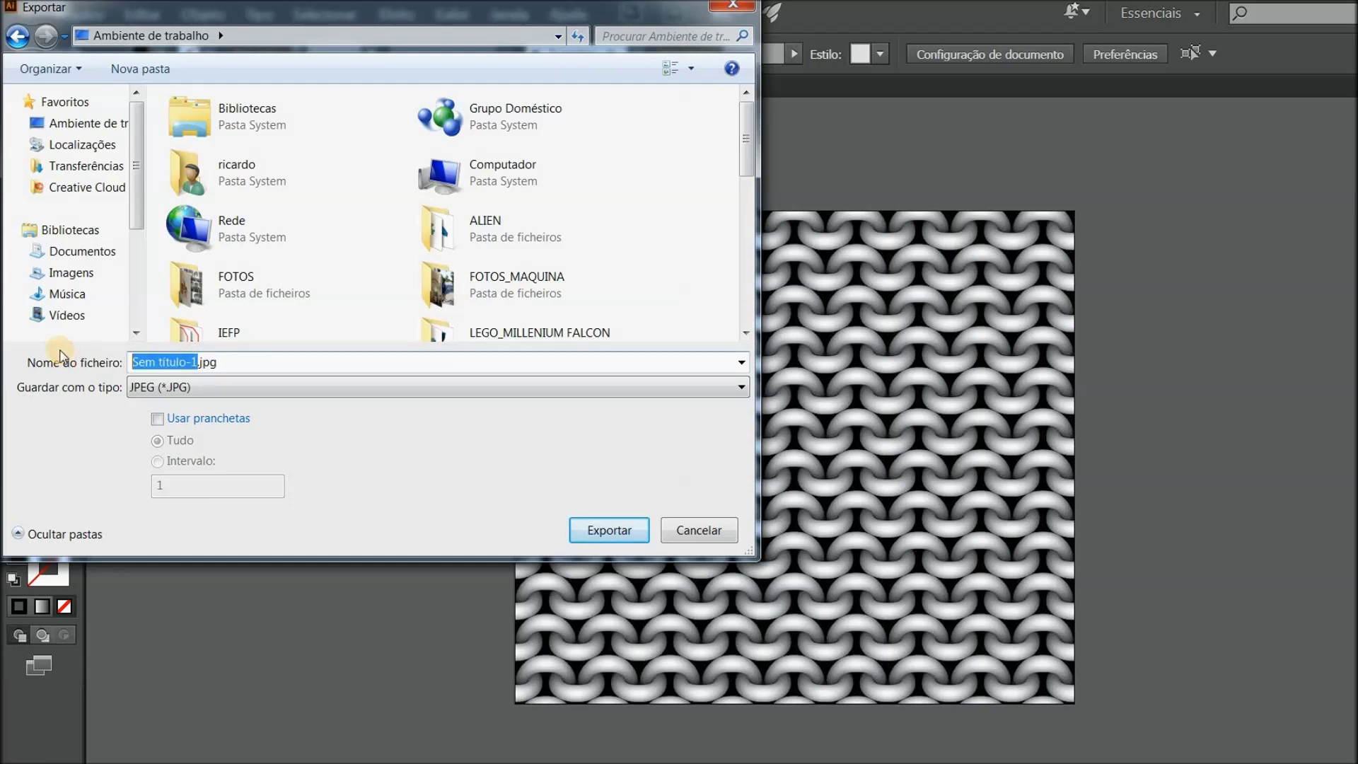
{"action": "type", "text": "CHAINM"}
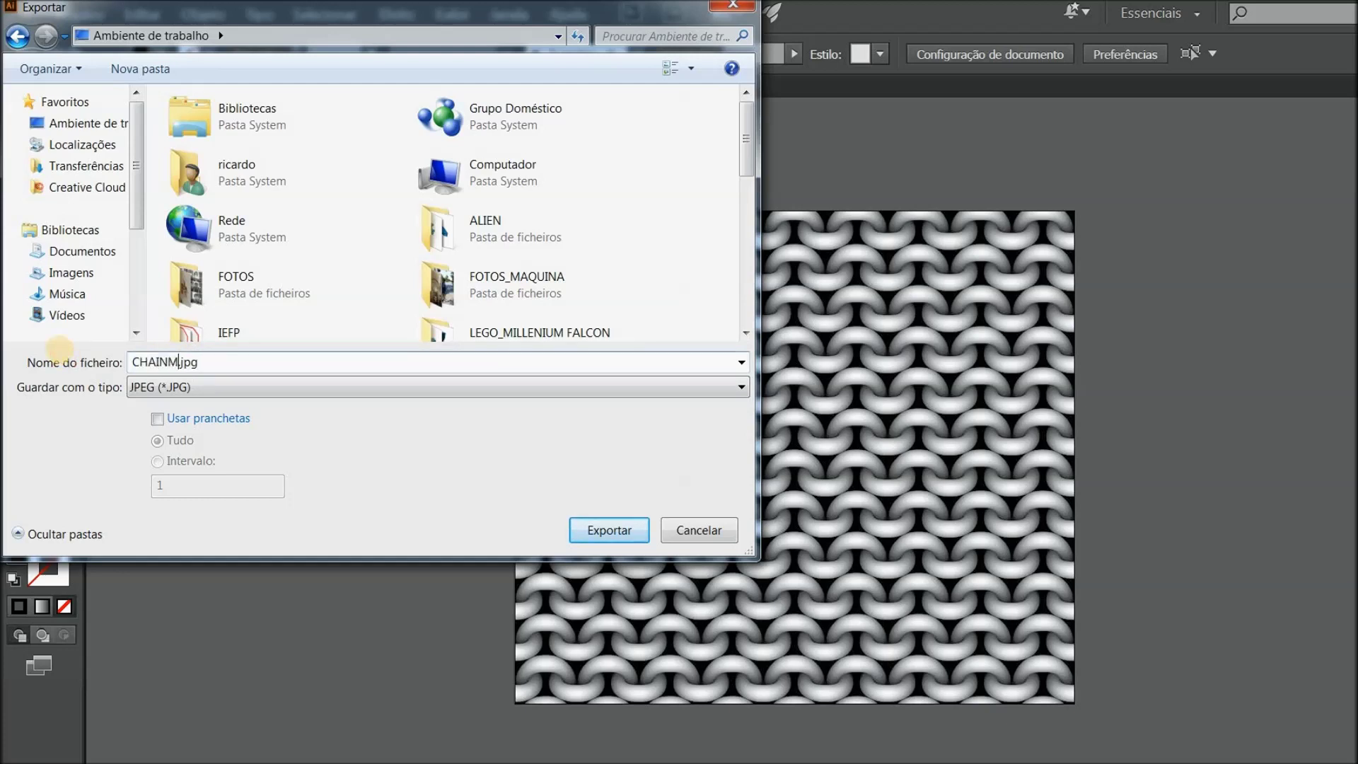
{"action": "type", "text": "AIL"}
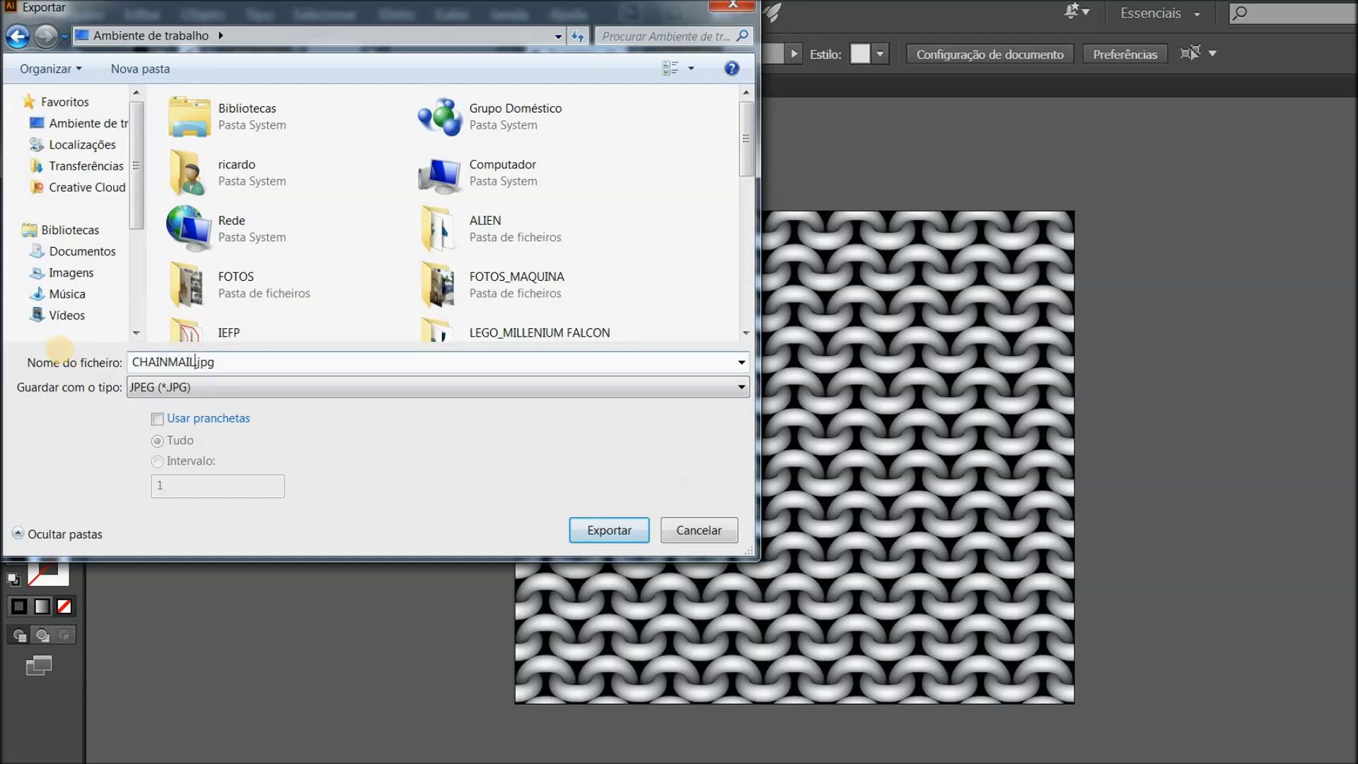
{"action": "left_click", "coordinate": [616, 532]}
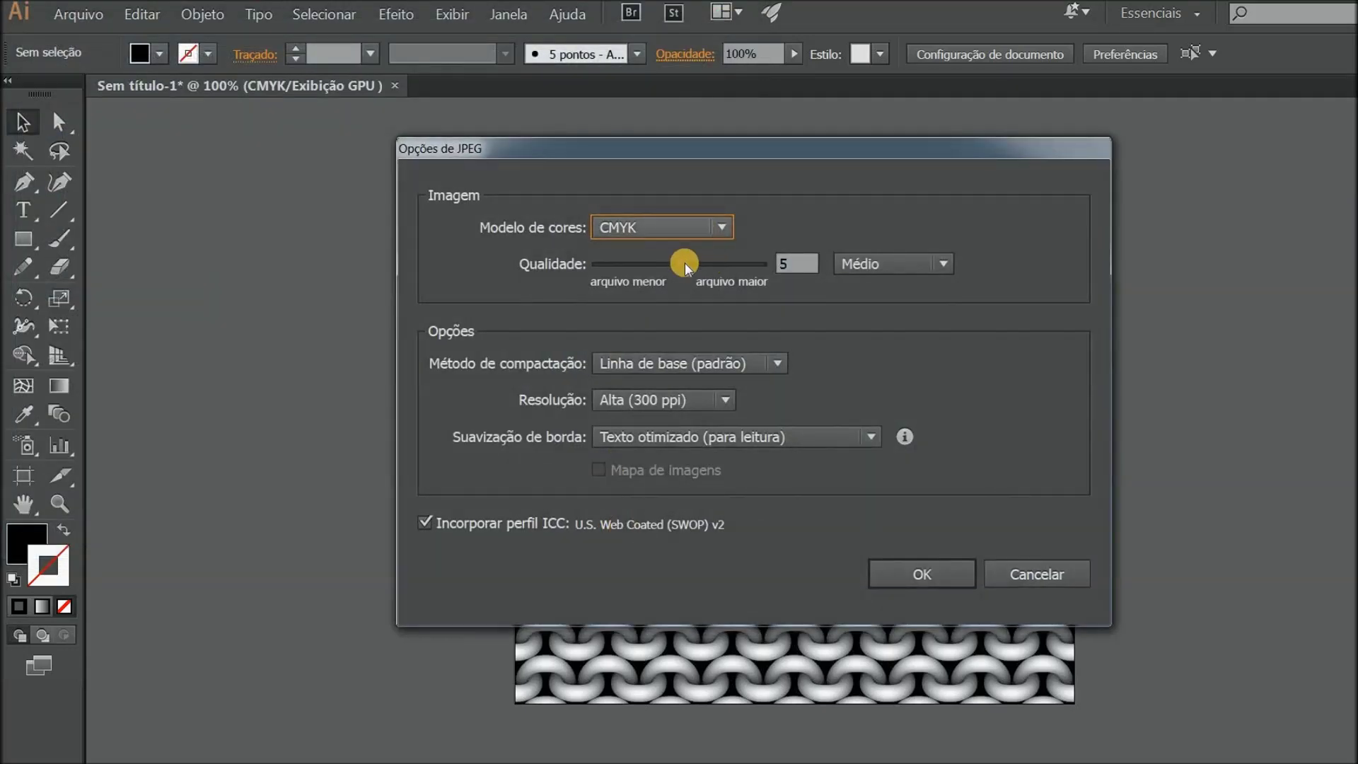
{"action": "left_click_drag", "start_coordinate": [685, 268], "coordinate": [795, 267]}
{"action": "left_click", "coordinate": [913, 574]}
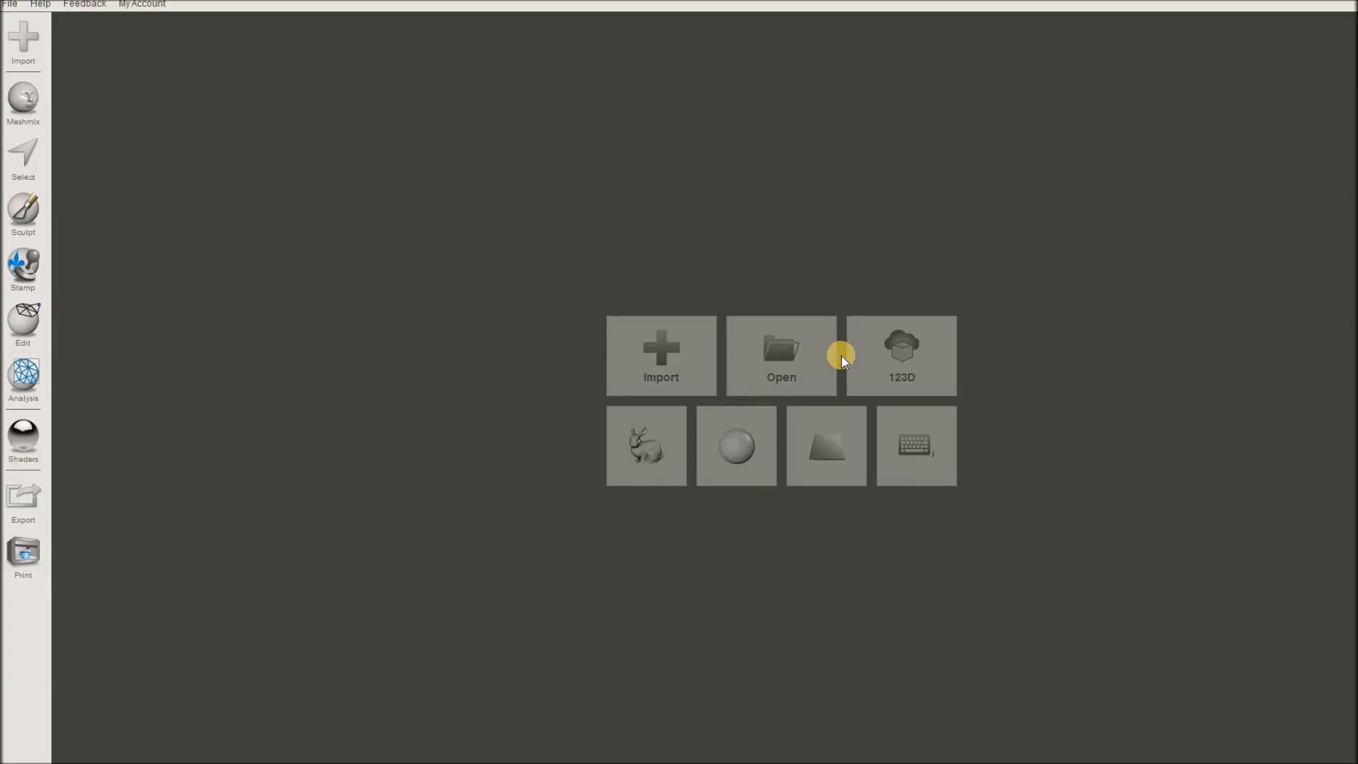
Switch to Meshmixer, open the sphere and make it solid with type Accurate, solid accuracy 512 and mesh density 512.
{"action": "left_click", "coordinate": [745, 453]}
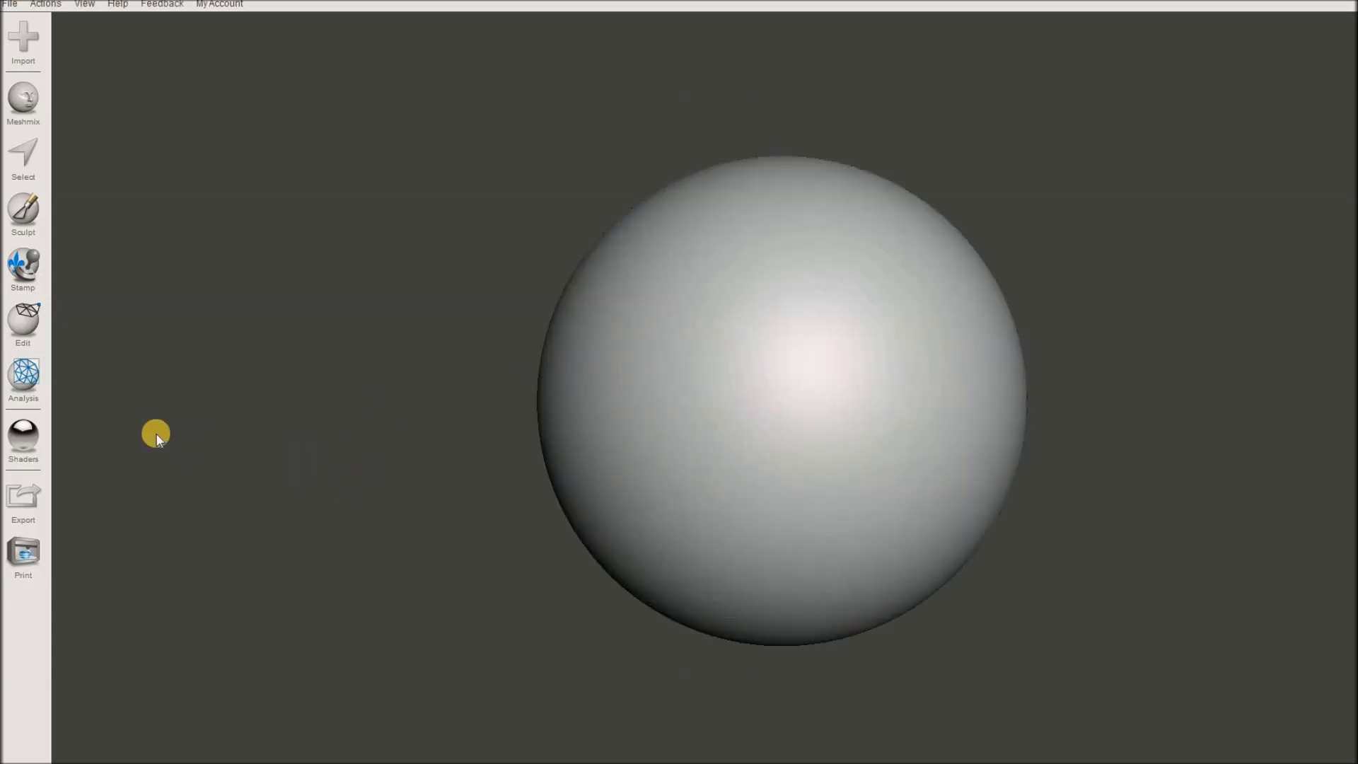
{"action": "left_click", "coordinate": [28, 323]}
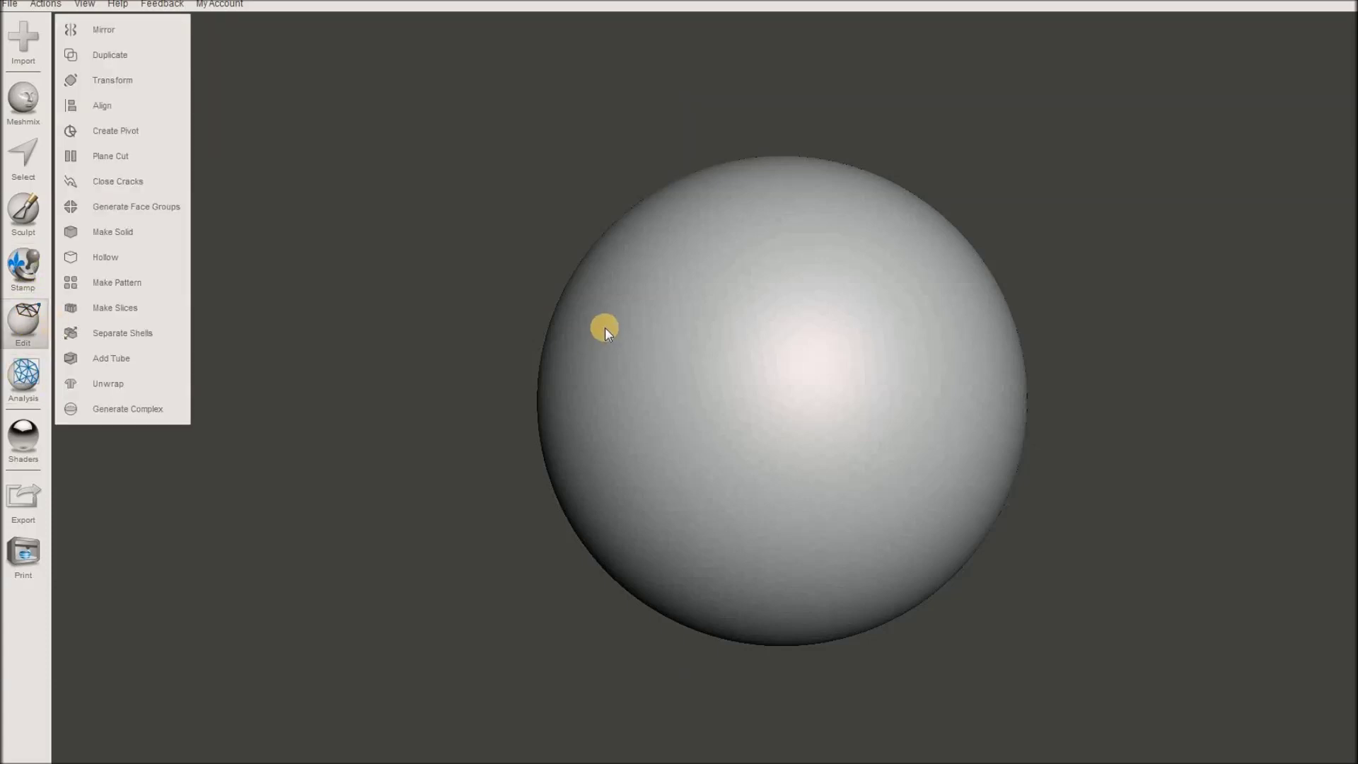
{"action": "left_click", "coordinate": [122, 233]}
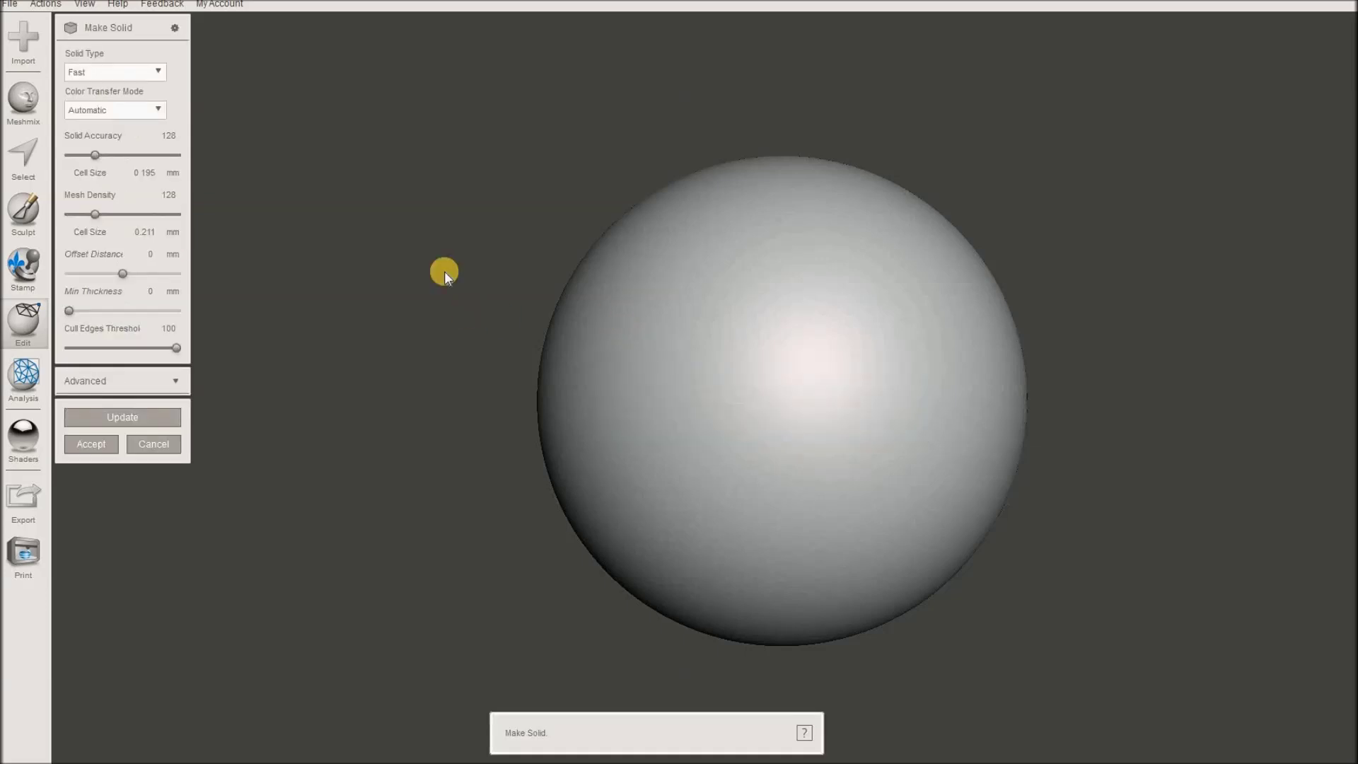
{"action": "left_click", "coordinate": [143, 75]}
{"action": "left_click", "coordinate": [103, 116]}
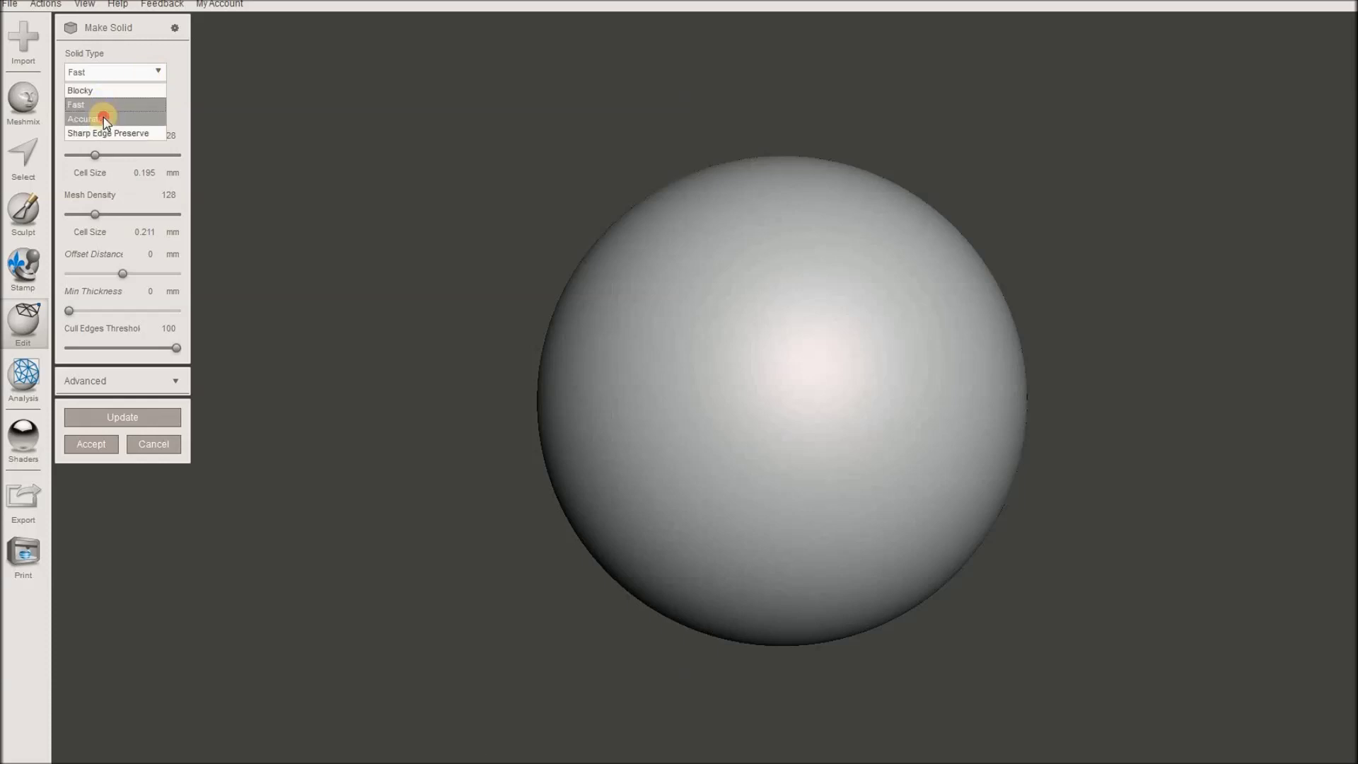
{"action": "left_click", "coordinate": [138, 410]}
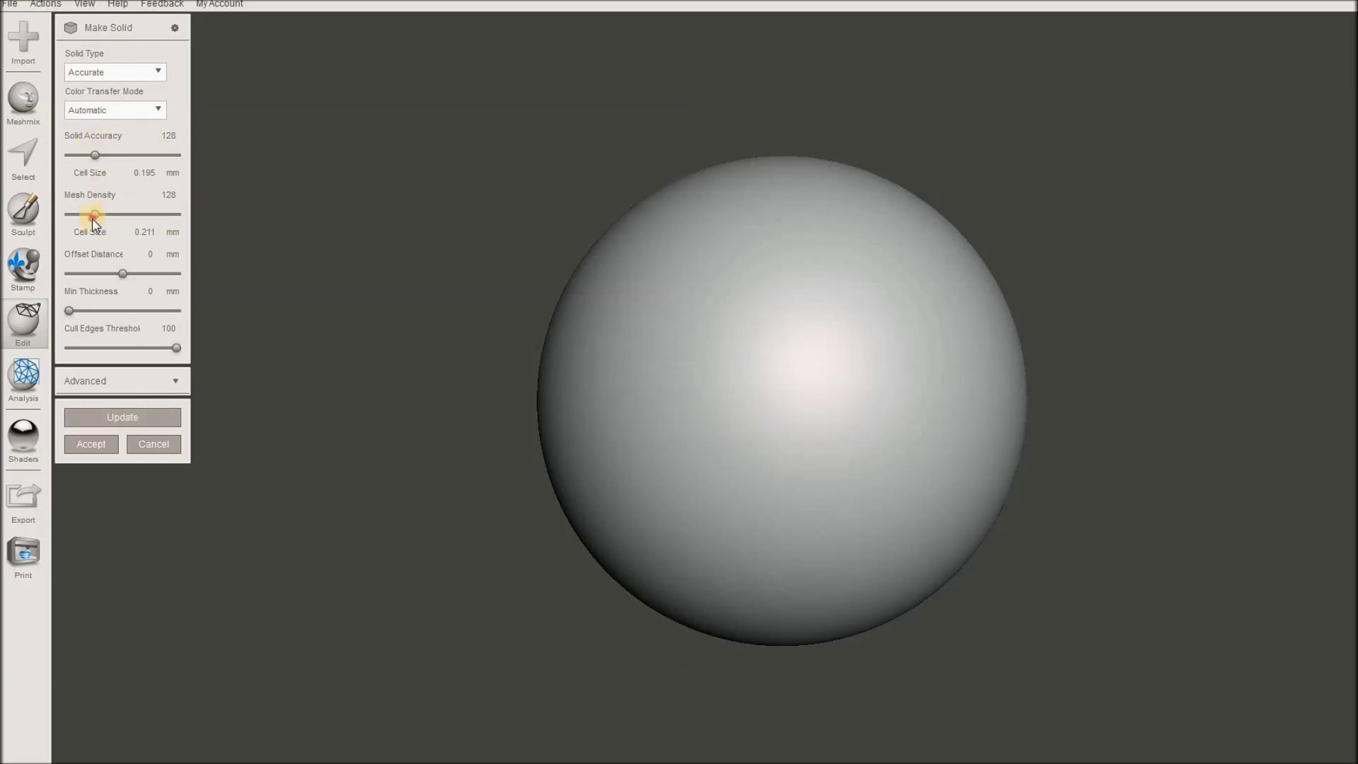
{"action": "left_click", "coordinate": [166, 416]}
{"action": "left_click", "coordinate": [175, 155]}
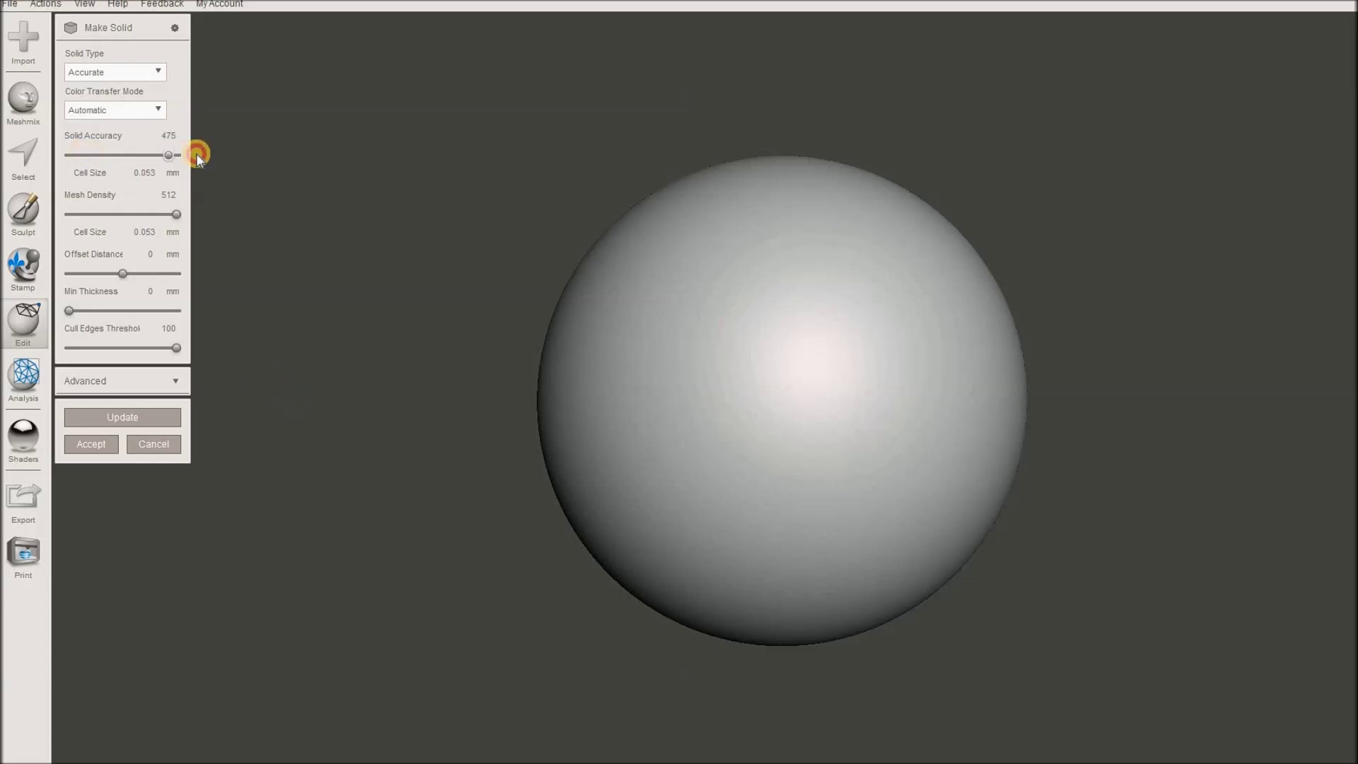
{"action": "left_click", "coordinate": [298, 426]}
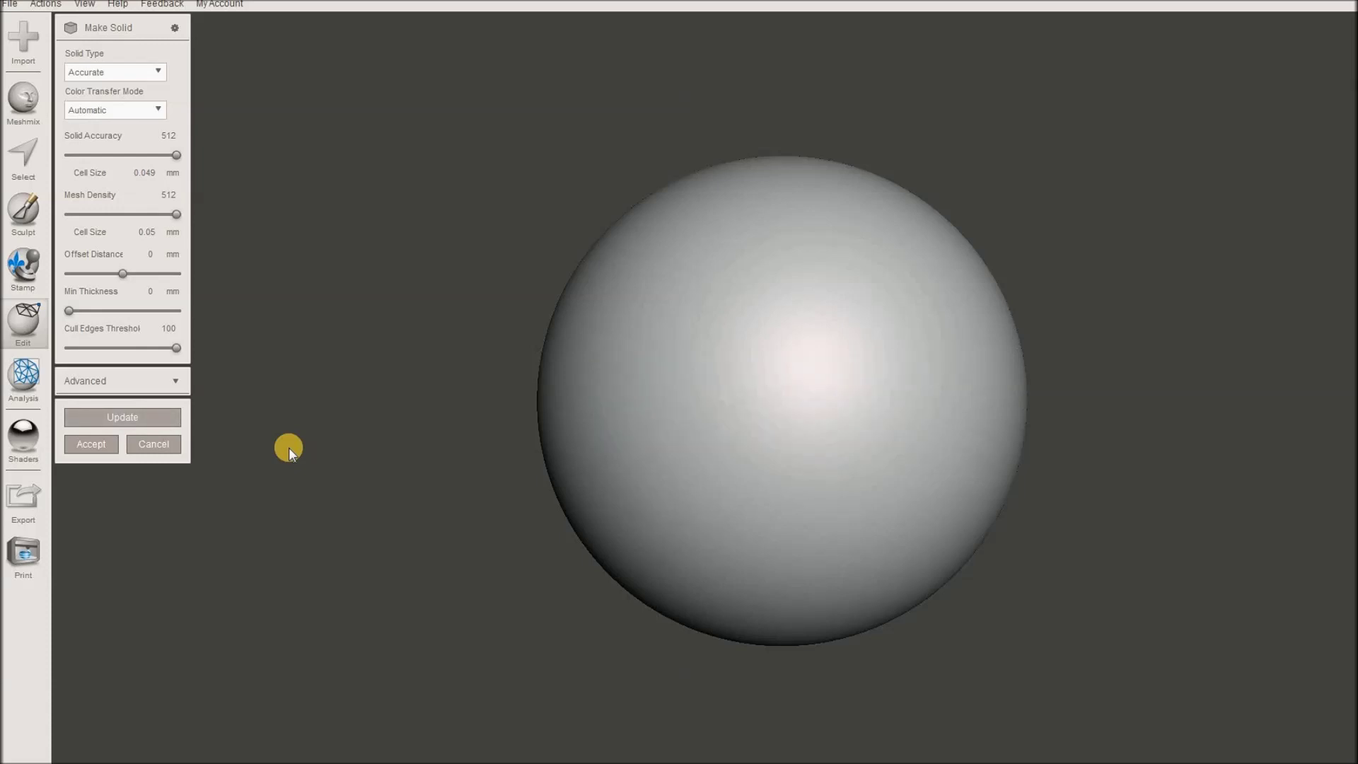
{"action": "left_click", "coordinate": [92, 446]}
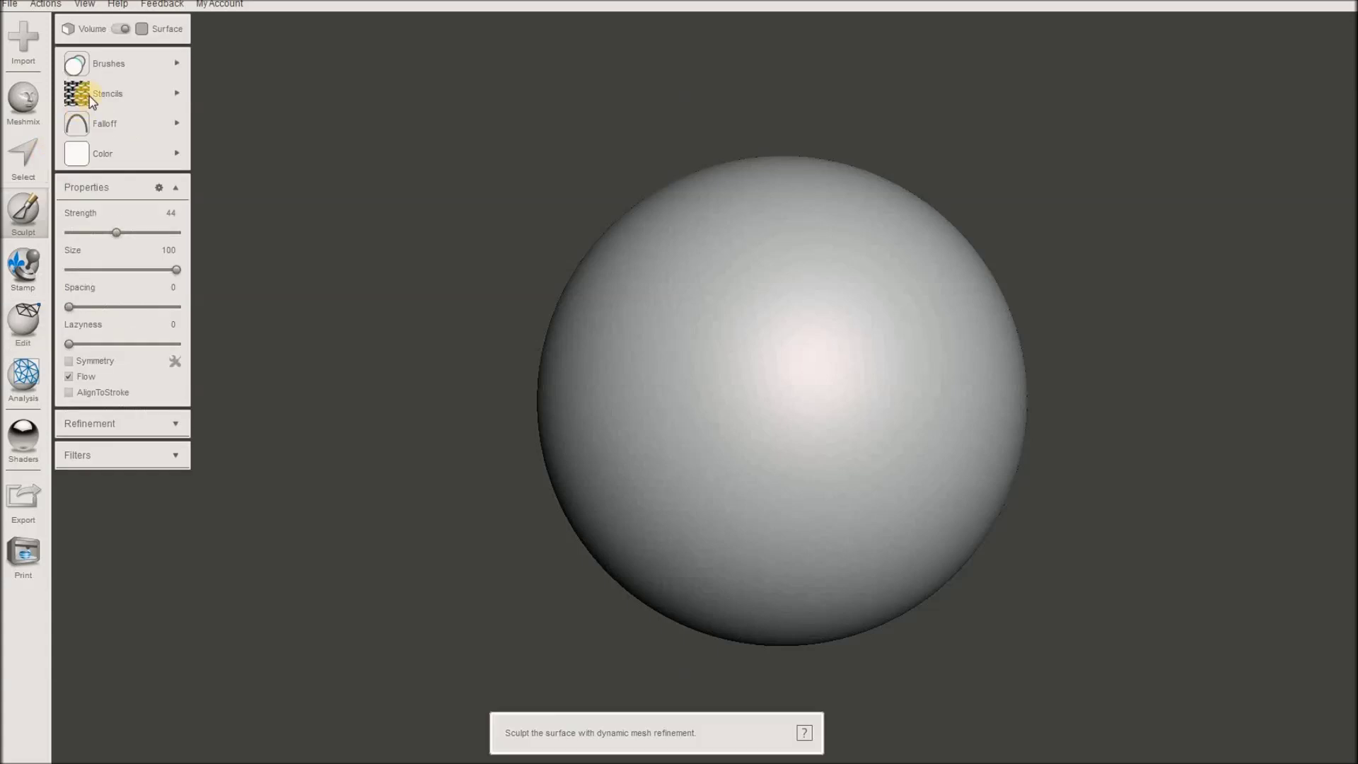
Select the fine chainmail stencil and stamp it onto the front centre of the sphere with the size 100 surface brush.
{"action": "left_click", "coordinate": [90, 97]}
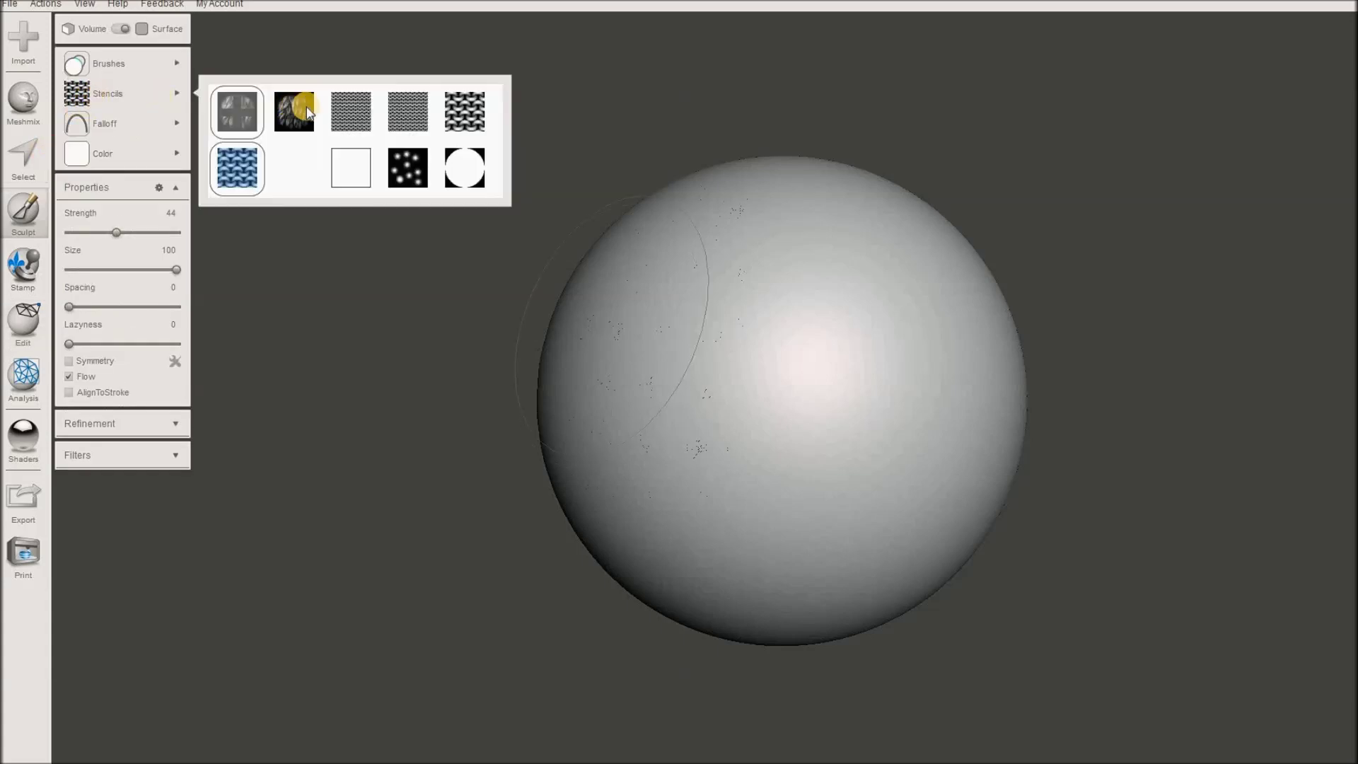
{"action": "left_click", "coordinate": [344, 111]}
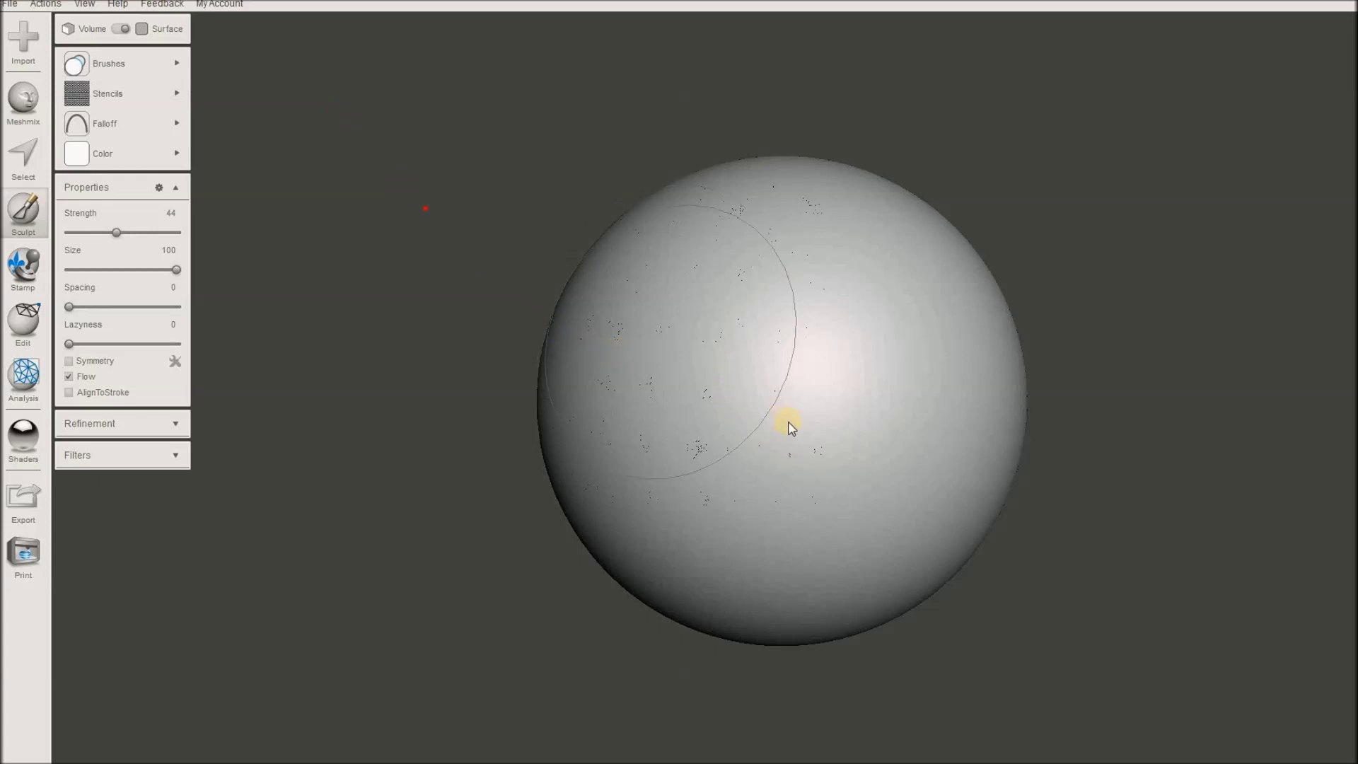
{"action": "middle_click_drag", "start_coordinate": [792, 405], "coordinate": [770, 385]}
{"action": "left_click_drag", "start_coordinate": [758, 385], "coordinate": [758, 384]}
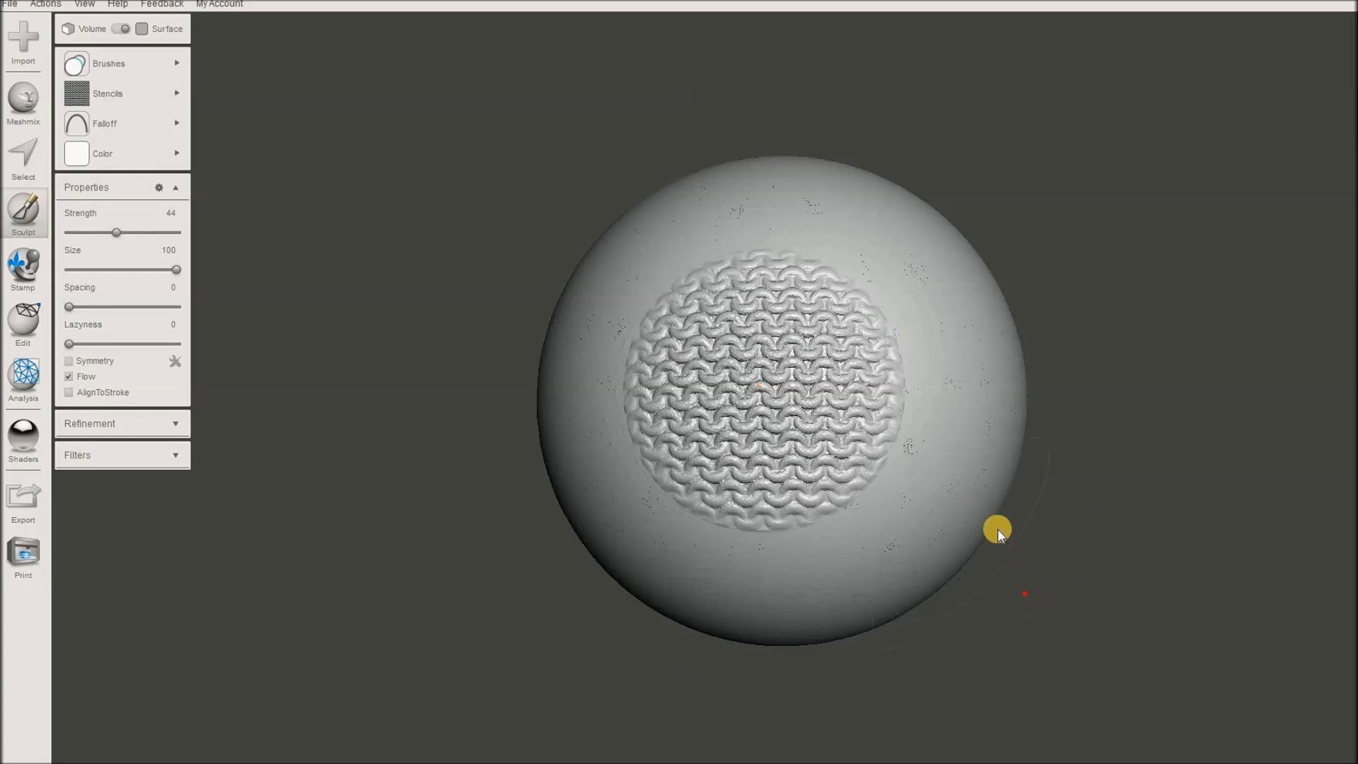
Smooth out the stamped chainmail by painting over it with the Volume Refine brush at size 30 and strength 100.
{"action": "scroll", "coordinate": [996, 415], "scroll_direction": "up", "scroll_amount": 2}
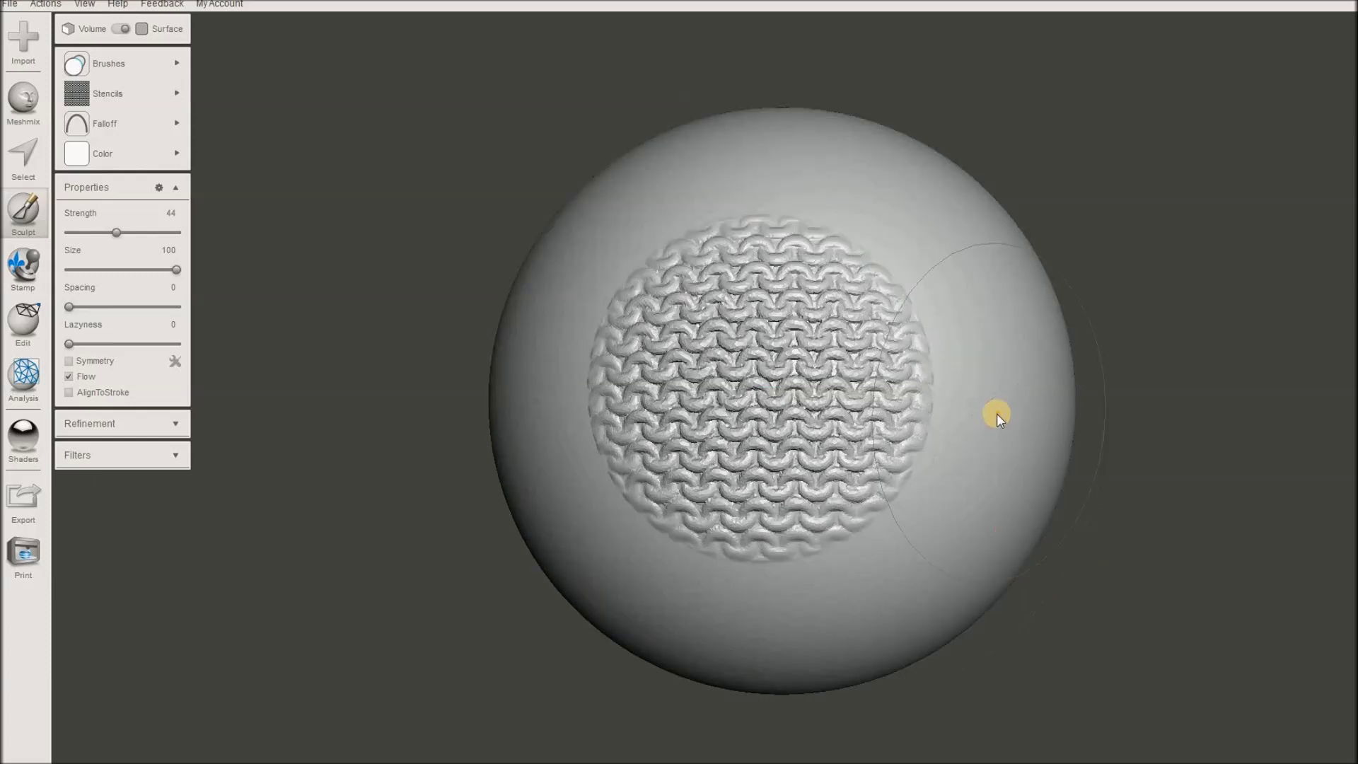
{"action": "scroll", "coordinate": [996, 413], "scroll_direction": "up", "scroll_amount": 2}
{"action": "scroll", "coordinate": [995, 413], "scroll_direction": "up", "scroll_amount": 4}
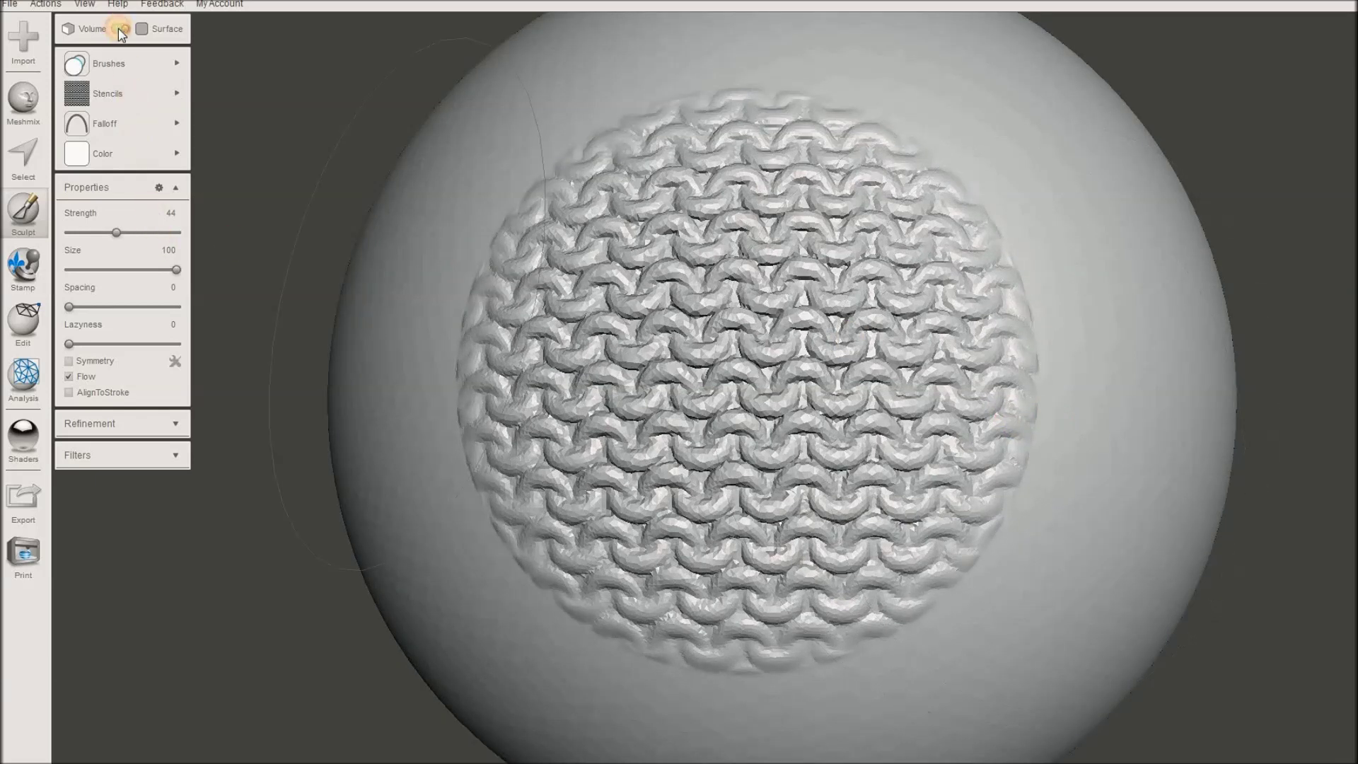
{"action": "left_click", "coordinate": [119, 29]}
{"action": "left_click", "coordinate": [124, 64]}
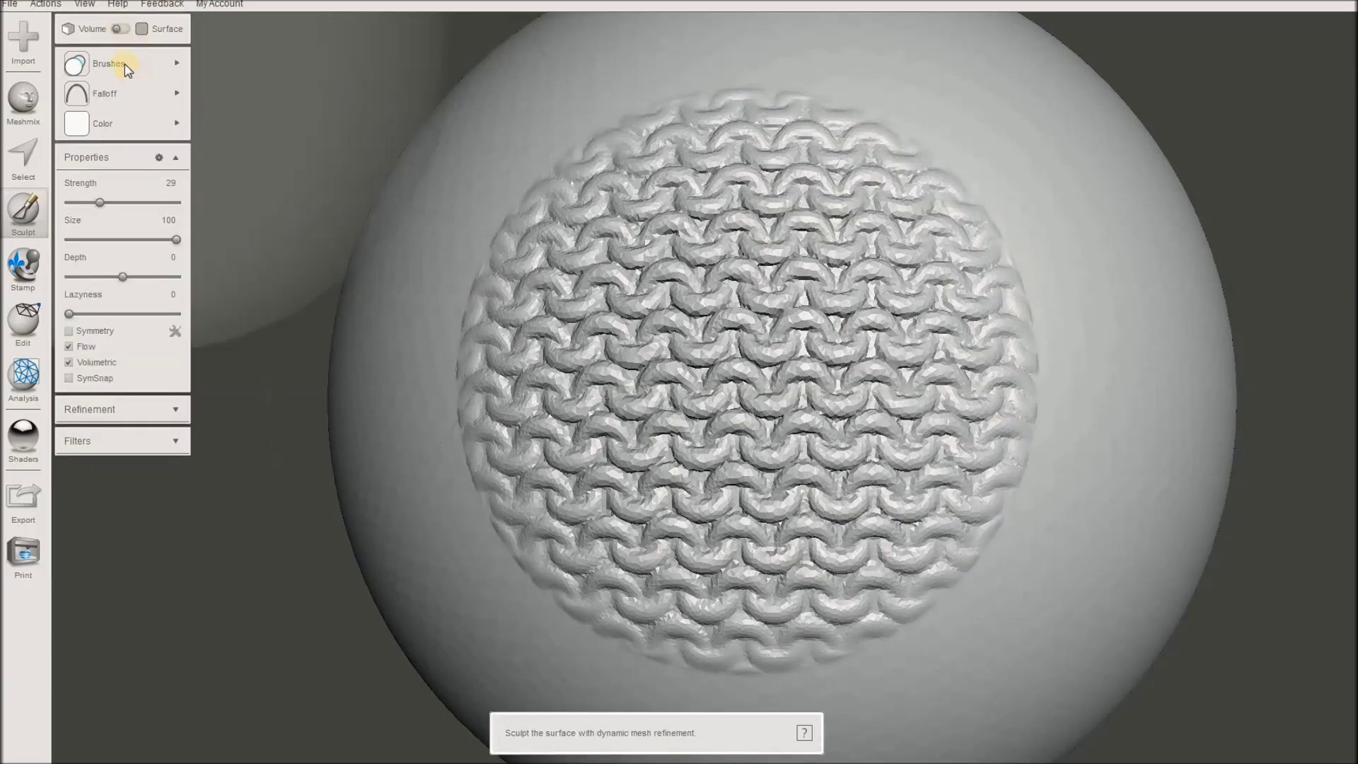
{"action": "left_click", "coordinate": [249, 390]}
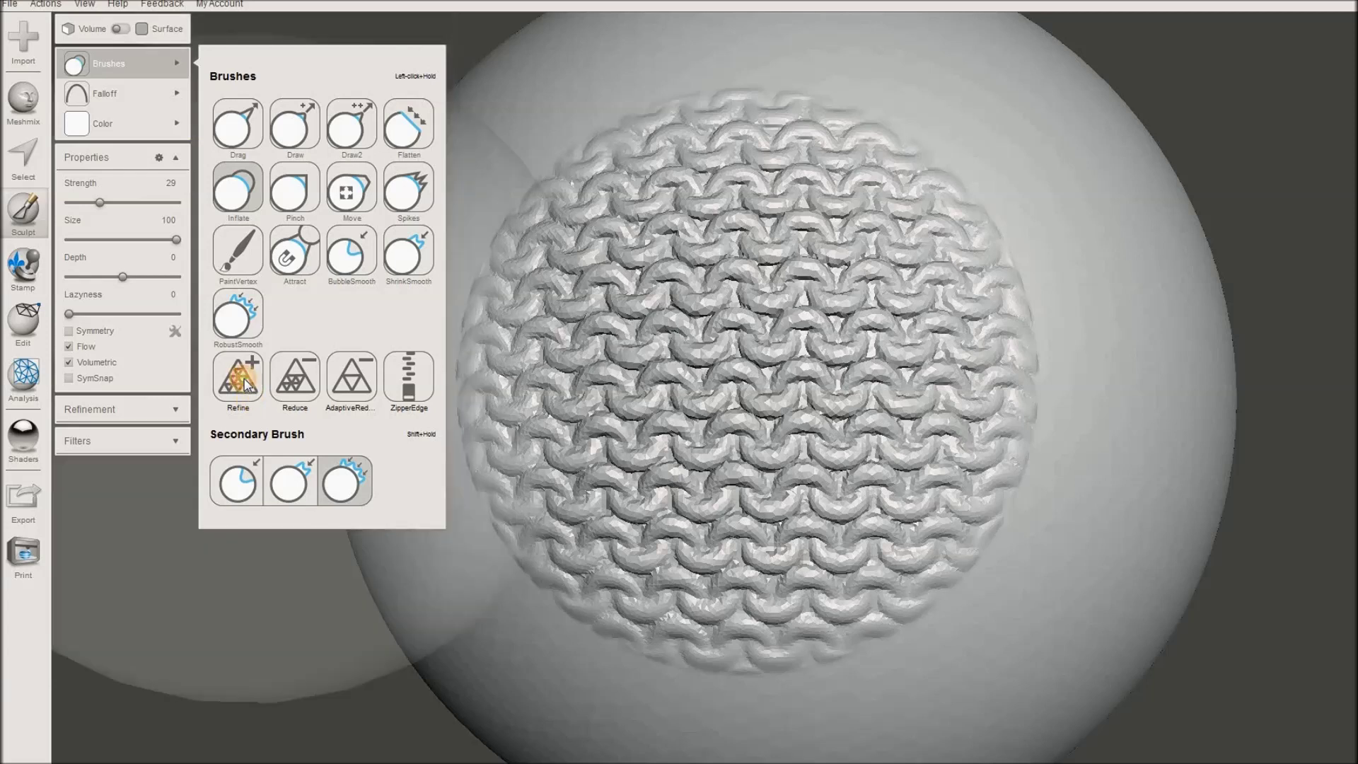
{"action": "left_click_drag", "start_coordinate": [129, 235], "coordinate": [117, 239]}
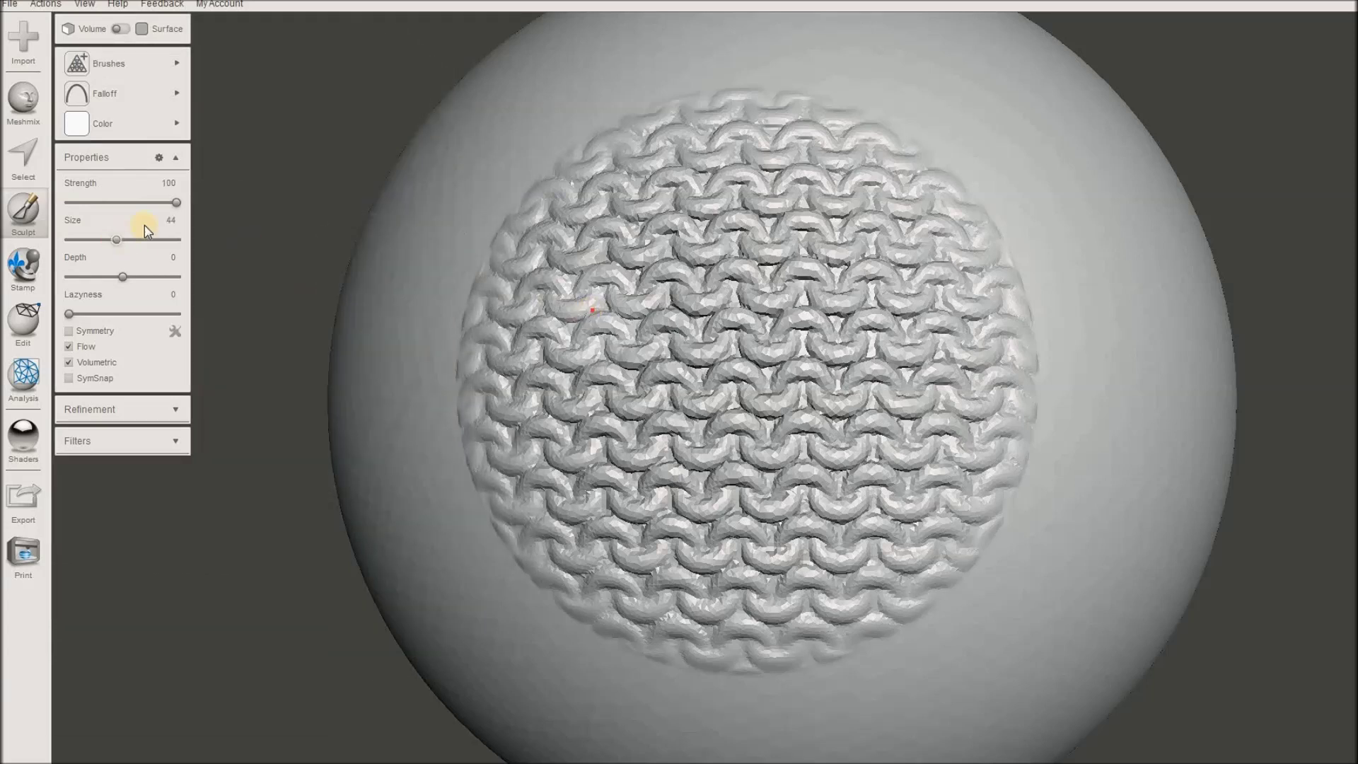
{"action": "left_click_drag", "start_coordinate": [116, 239], "coordinate": [101, 239]}
{"action": "mouse_move", "coordinate": [634, 300]}
{"action": "left_mouse_down"}
{"action": "mouse_move", "coordinate": [621, 274]}
{"action": "mouse_move", "coordinate": [498, 283]}
{"action": "mouse_move", "coordinate": [552, 214]}
{"action": "mouse_move", "coordinate": [610, 178]}
{"action": "mouse_move", "coordinate": [555, 252]}
{"action": "mouse_move", "coordinate": [615, 221]}
{"action": "mouse_move", "coordinate": [957, 219]}
{"action": "mouse_move", "coordinate": [913, 194]}
{"action": "mouse_move", "coordinate": [635, 183]}
{"action": "mouse_move", "coordinate": [654, 156]}
{"action": "mouse_move", "coordinate": [870, 140]}
{"action": "mouse_move", "coordinate": [767, 113]}
{"action": "mouse_move", "coordinate": [695, 112]}
{"action": "mouse_move", "coordinate": [621, 154]}
{"action": "mouse_move", "coordinate": [626, 181]}
{"action": "mouse_move", "coordinate": [1004, 248]}
{"action": "mouse_move", "coordinate": [943, 261]}
{"action": "mouse_move", "coordinate": [633, 263]}
{"action": "mouse_move", "coordinate": [487, 285]}
{"action": "mouse_move", "coordinate": [469, 305]}
{"action": "mouse_move", "coordinate": [1002, 305]}
{"action": "mouse_move", "coordinate": [1023, 335]}
{"action": "mouse_move", "coordinate": [471, 360]}
{"action": "mouse_move", "coordinate": [512, 383]}
{"action": "mouse_move", "coordinate": [1031, 382]}
{"action": "mouse_move", "coordinate": [986, 405]}
{"action": "mouse_move", "coordinate": [469, 435]}
{"action": "mouse_move", "coordinate": [485, 467]}
{"action": "mouse_move", "coordinate": [1019, 457]}
{"action": "mouse_move", "coordinate": [1000, 478]}
{"action": "mouse_move", "coordinate": [901, 494]}
{"action": "mouse_move", "coordinate": [497, 510]}
{"action": "mouse_move", "coordinate": [556, 524]}
{"action": "mouse_move", "coordinate": [977, 532]}
{"action": "mouse_move", "coordinate": [925, 559]}
{"action": "mouse_move", "coordinate": [544, 566]}
{"action": "mouse_move", "coordinate": [530, 579]}
{"action": "mouse_move", "coordinate": [943, 600]}
{"action": "mouse_move", "coordinate": [643, 622]}
{"action": "mouse_move", "coordinate": [658, 642]}
{"action": "mouse_move", "coordinate": [939, 603]}
{"action": "mouse_move", "coordinate": [505, 533]}
{"action": "mouse_move", "coordinate": [991, 500]}
{"action": "mouse_move", "coordinate": [530, 478]}
{"action": "mouse_move", "coordinate": [758, 473]}
{"action": "mouse_move", "coordinate": [544, 456]}
{"action": "mouse_move", "coordinate": [525, 423]}
{"action": "mouse_move", "coordinate": [565, 404]}
{"action": "mouse_move", "coordinate": [735, 393]}
{"action": "mouse_move", "coordinate": [868, 447]}
{"action": "mouse_move", "coordinate": [876, 463]}
{"action": "mouse_move", "coordinate": [842, 518]}
{"action": "mouse_move", "coordinate": [969, 476]}
{"action": "mouse_move", "coordinate": [939, 431]}
{"action": "mouse_move", "coordinate": [764, 360]}
{"action": "mouse_move", "coordinate": [724, 324]}
{"action": "mouse_move", "coordinate": [615, 324]}
{"action": "mouse_move", "coordinate": [606, 307]}
{"action": "mouse_move", "coordinate": [812, 212]}
{"action": "mouse_move", "coordinate": [724, 233]}
{"action": "mouse_move", "coordinate": [899, 260]}
{"action": "mouse_move", "coordinate": [861, 158]}
{"action": "mouse_move", "coordinate": [879, 146]}
{"action": "mouse_move", "coordinate": [597, 145]}
{"action": "mouse_move", "coordinate": [715, 186]}
{"action": "mouse_move", "coordinate": [561, 394]}
{"action": "mouse_move", "coordinate": [537, 549]}
{"action": "mouse_move", "coordinate": [592, 629]}
{"action": "mouse_move", "coordinate": [825, 601]}
{"action": "mouse_move", "coordinate": [1052, 355]}
{"action": "mouse_move", "coordinate": [872, 134]}
{"action": "mouse_move", "coordinate": [643, 133]}
{"action": "mouse_move", "coordinate": [533, 333]}
{"action": "mouse_move", "coordinate": [415, 435]}
{"action": "mouse_move", "coordinate": [659, 529]}
{"action": "mouse_move", "coordinate": [864, 667]}
{"action": "mouse_move", "coordinate": [1197, 427]}
{"action": "left_mouse_up"}
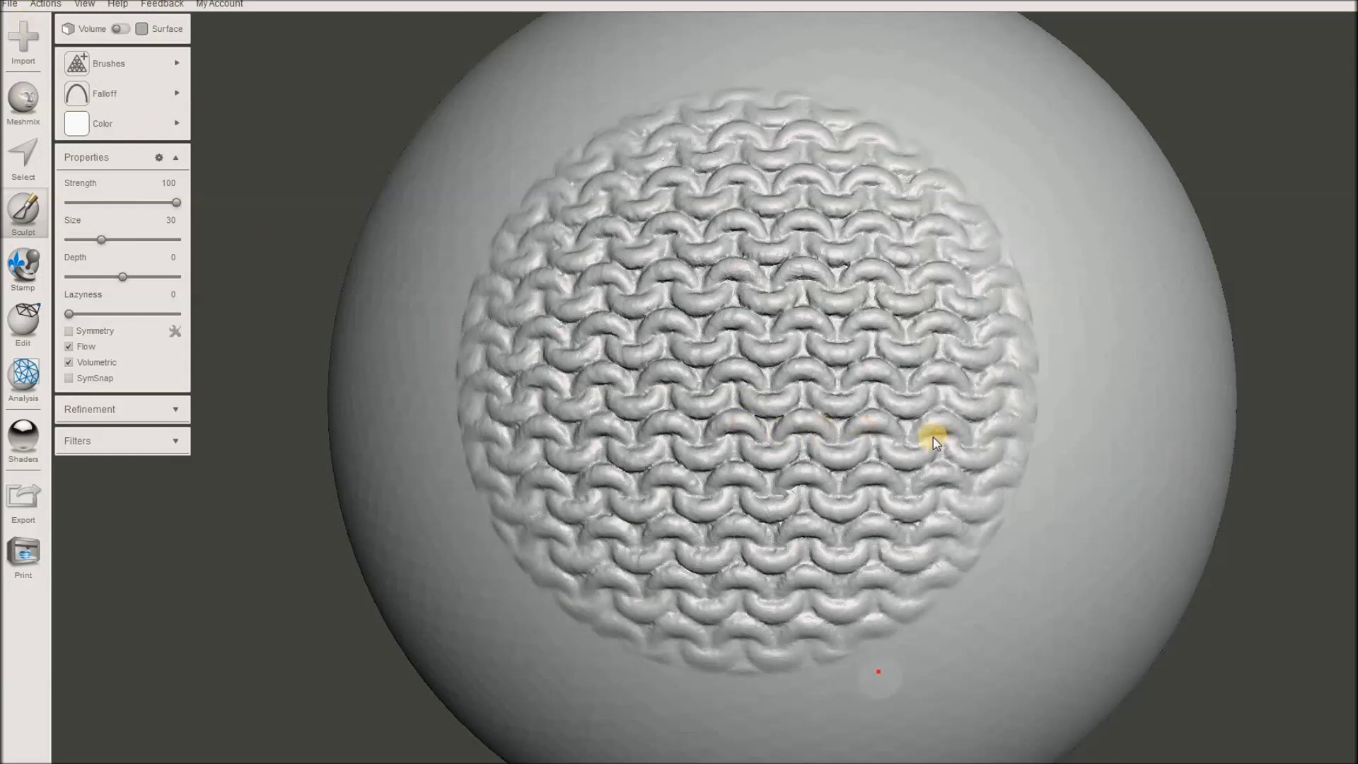
{"action": "scroll", "coordinate": [933, 439], "scroll_direction": "down", "scroll_amount": 5}
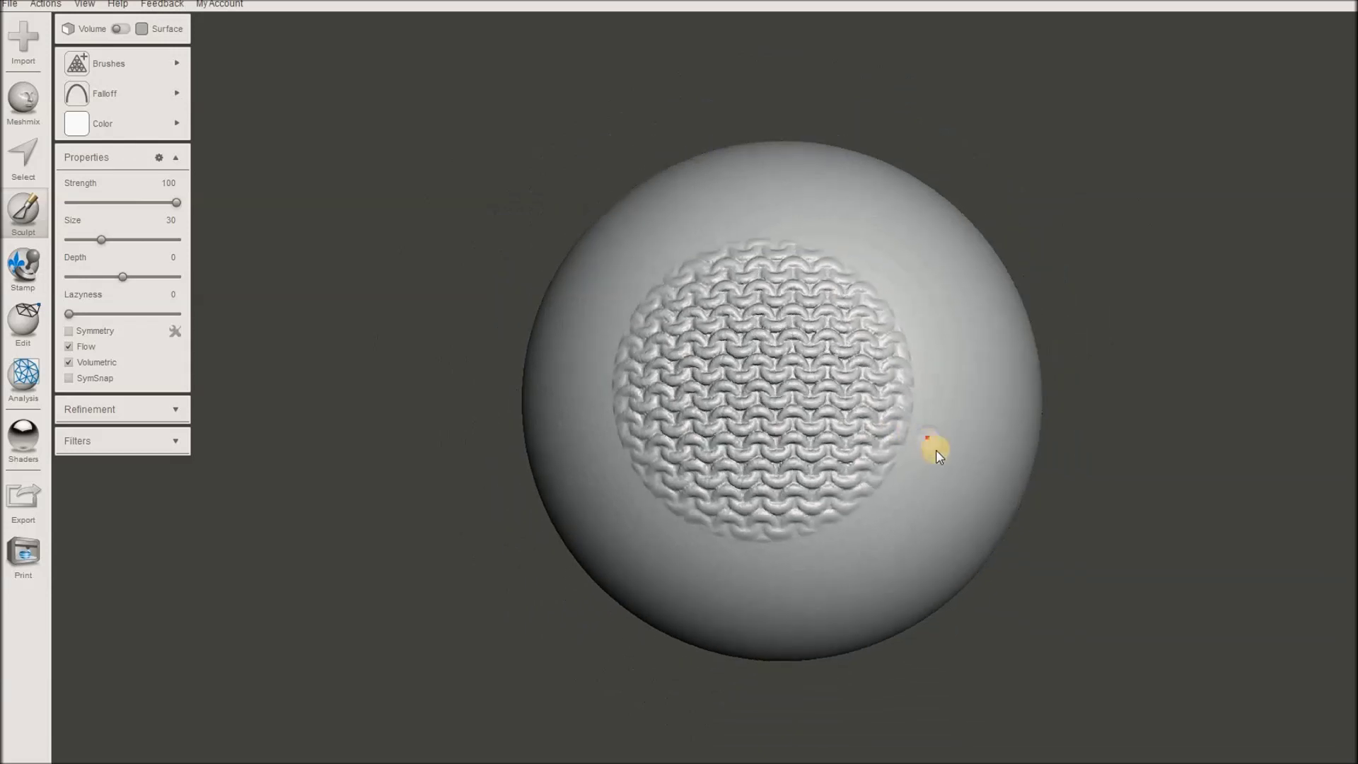
{"action": "scroll", "coordinate": [935, 450], "scroll_direction": "down", "scroll_amount": 2}
{"action": "mouse_move", "coordinate": [1054, 502]}
{"action": "right_mouse_down"}
{"action": "mouse_move", "coordinate": [1073, 515]}
{"action": "mouse_move", "coordinate": [944, 612]}
{"action": "mouse_move", "coordinate": [834, 615]}
{"action": "mouse_move", "coordinate": [818, 585]}
{"action": "mouse_move", "coordinate": [820, 541]}
{"action": "mouse_move", "coordinate": [960, 524]}
{"action": "mouse_move", "coordinate": [1053, 488]}
{"action": "right_mouse_up"}
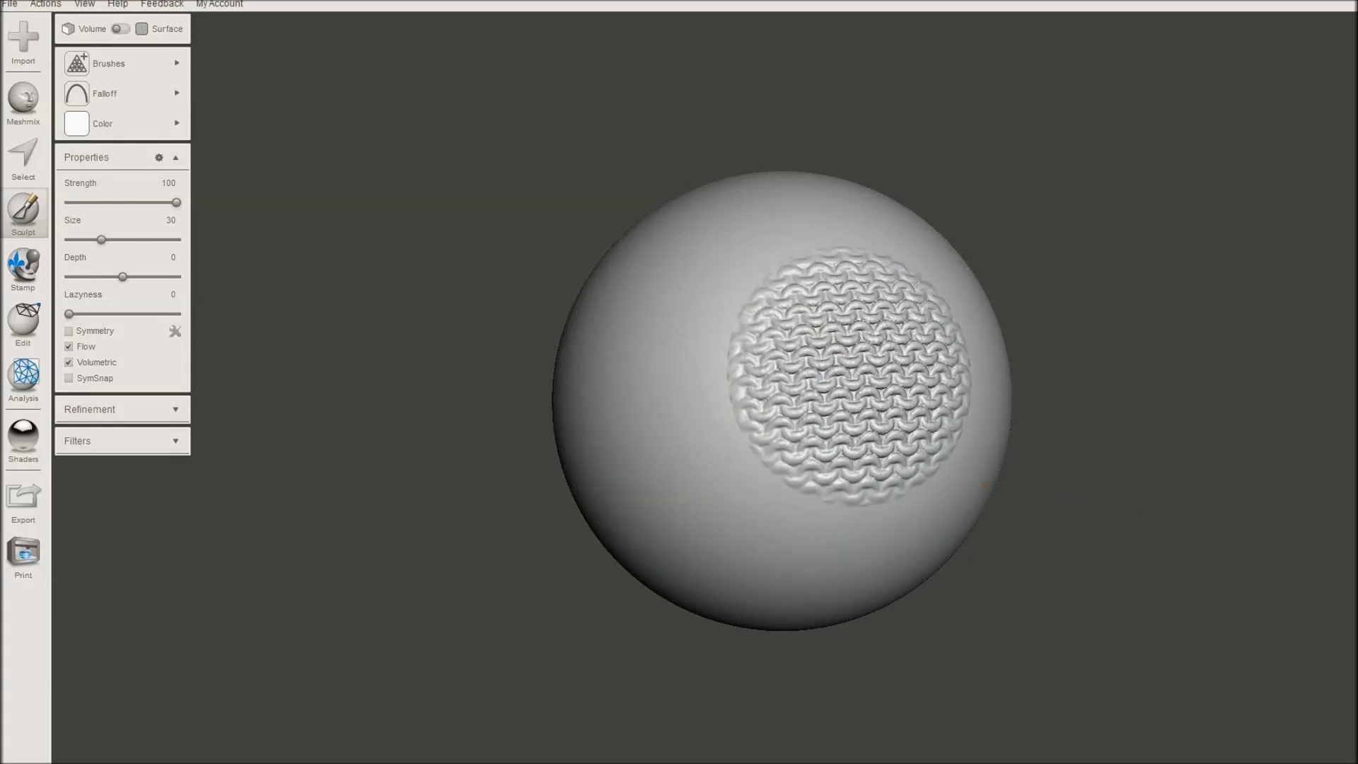